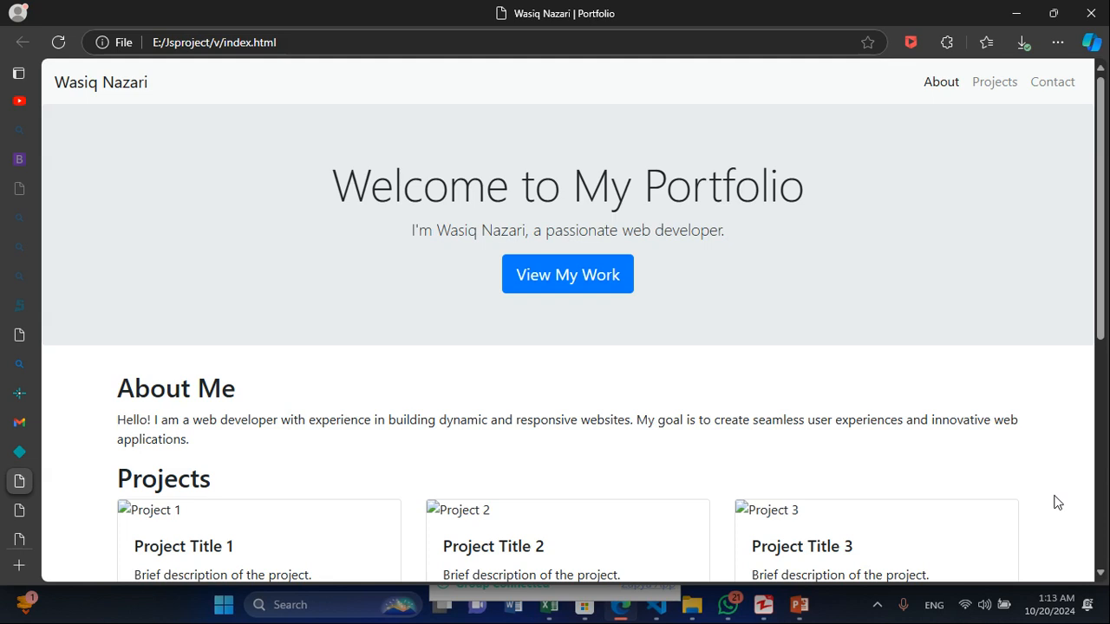
- Switch to File Explorer and rename the v folder inside Jsproject as my
{"action": "left_click", "coordinate": [693, 606]}
{"action": "left_click", "coordinate": [336, 153]}
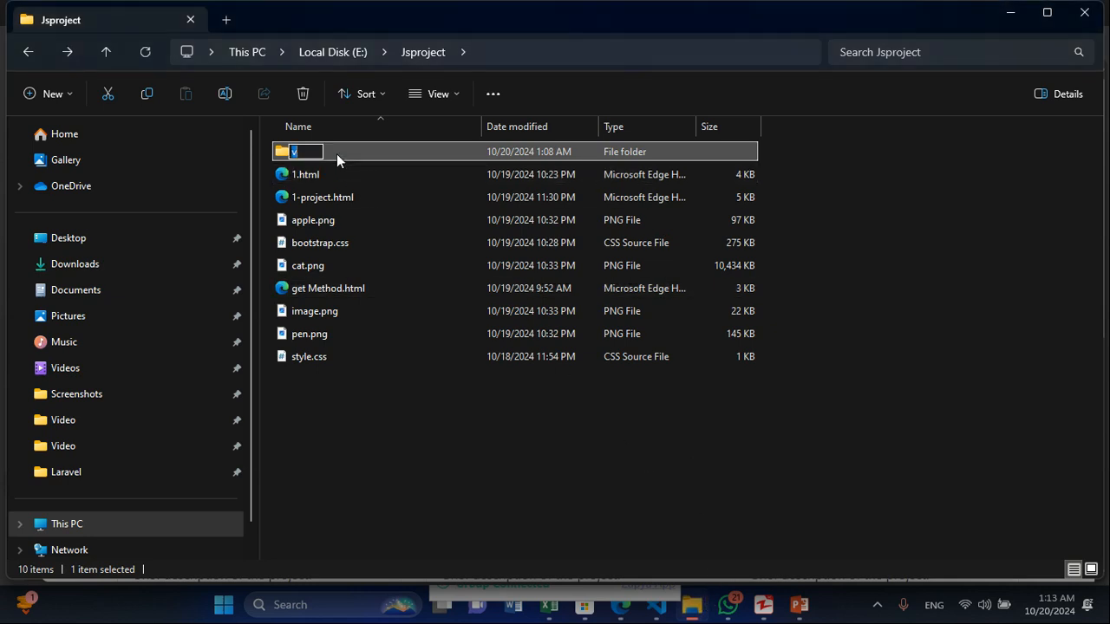
{"action": "type", "text": "my"}
- Open index.html from the my folder in the browser and look through the portfolio page
{"action": "double_click", "coordinate": [345, 158]}
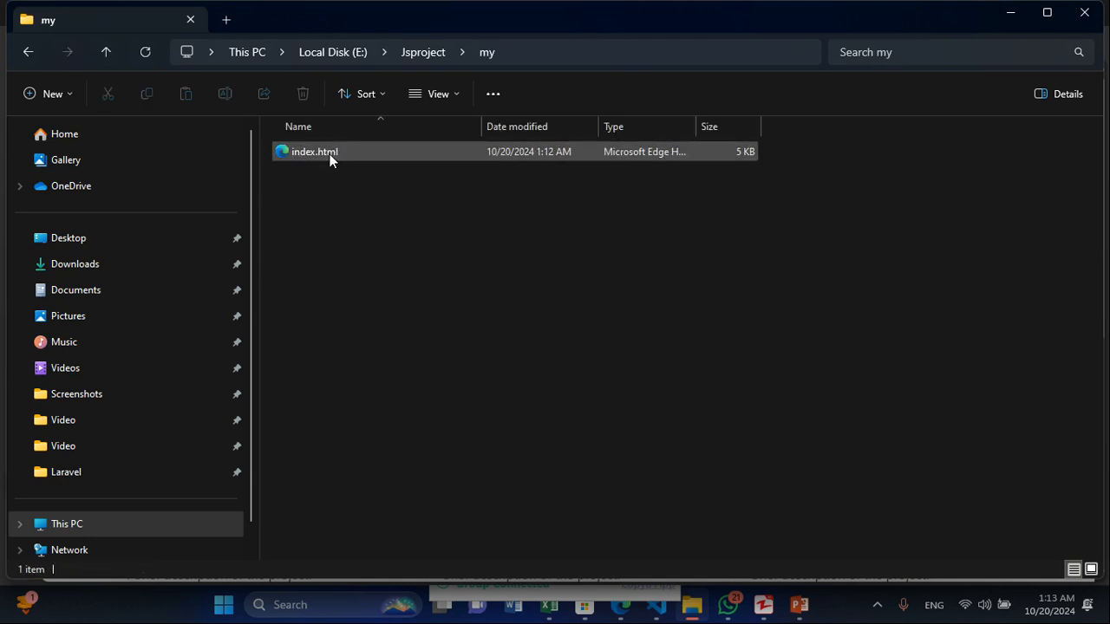
{"action": "double_click", "coordinate": [319, 156]}
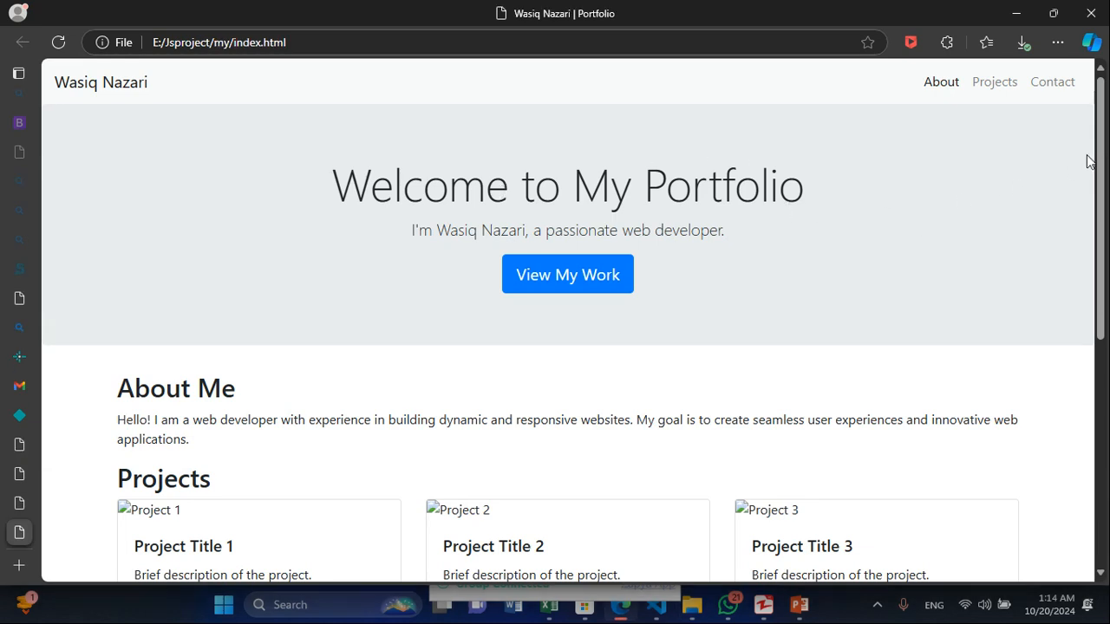
{"action": "scroll", "coordinate": [1096, 182], "scroll_direction": "down", "scroll_amount": 2}
{"action": "scroll", "coordinate": [1099, 199], "scroll_direction": "up", "scroll_amount": 2}
{"action": "left_click", "coordinate": [31, 416]}
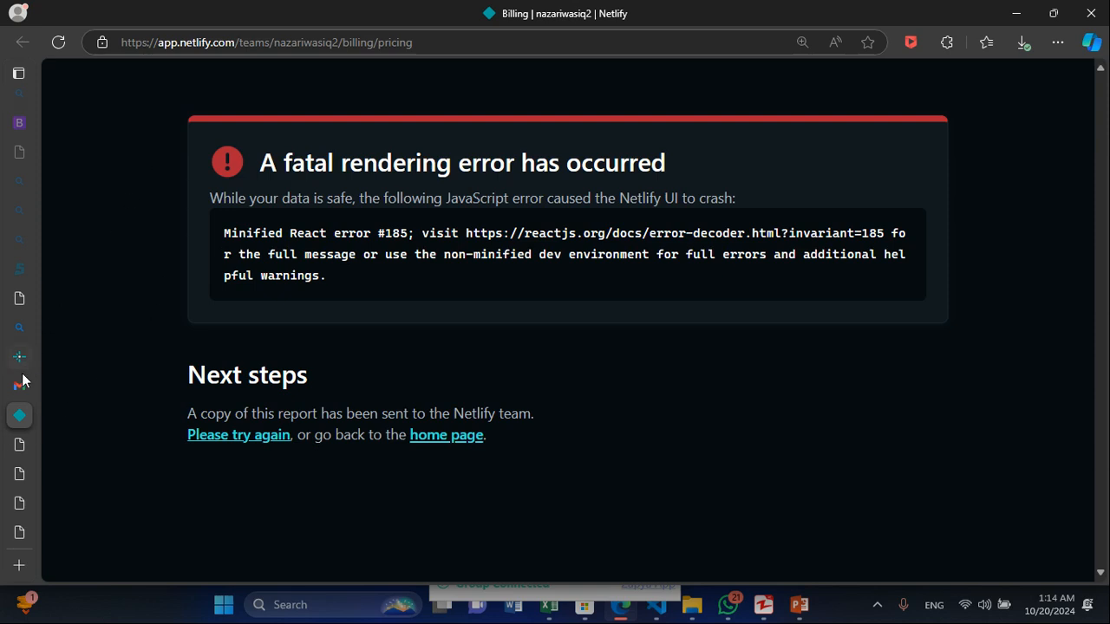
{"action": "mouse_move", "coordinate": [25, 372]}
{"action": "left_click", "coordinate": [96, 356]}
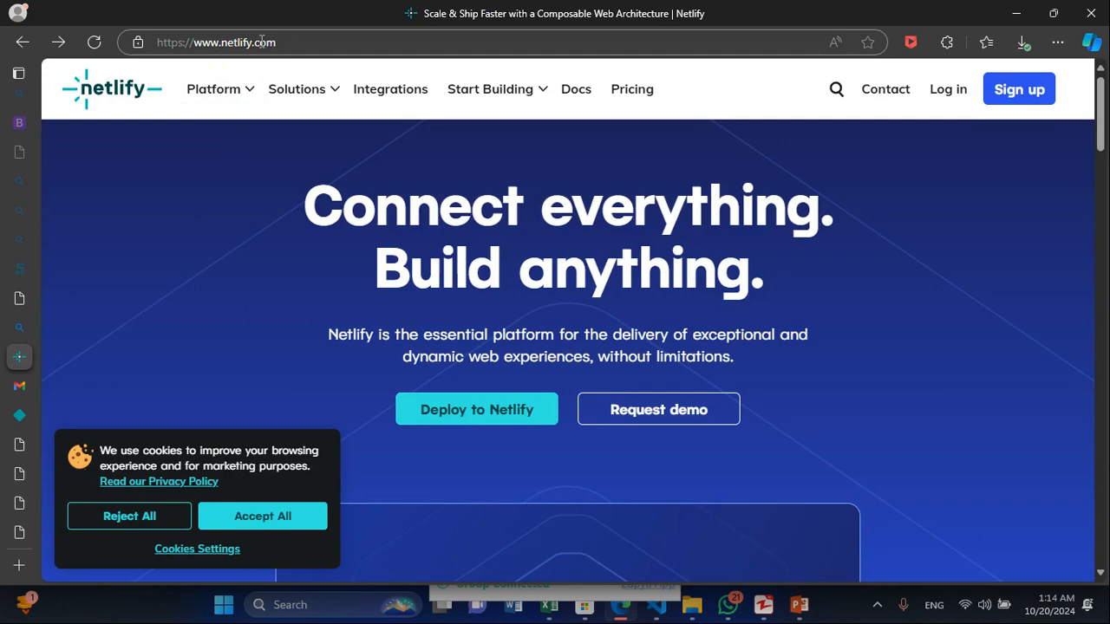
{"action": "key", "text": "super+plus"}
{"action": "key", "text": "super+plus"}
{"action": "key", "text": "super+plus"}
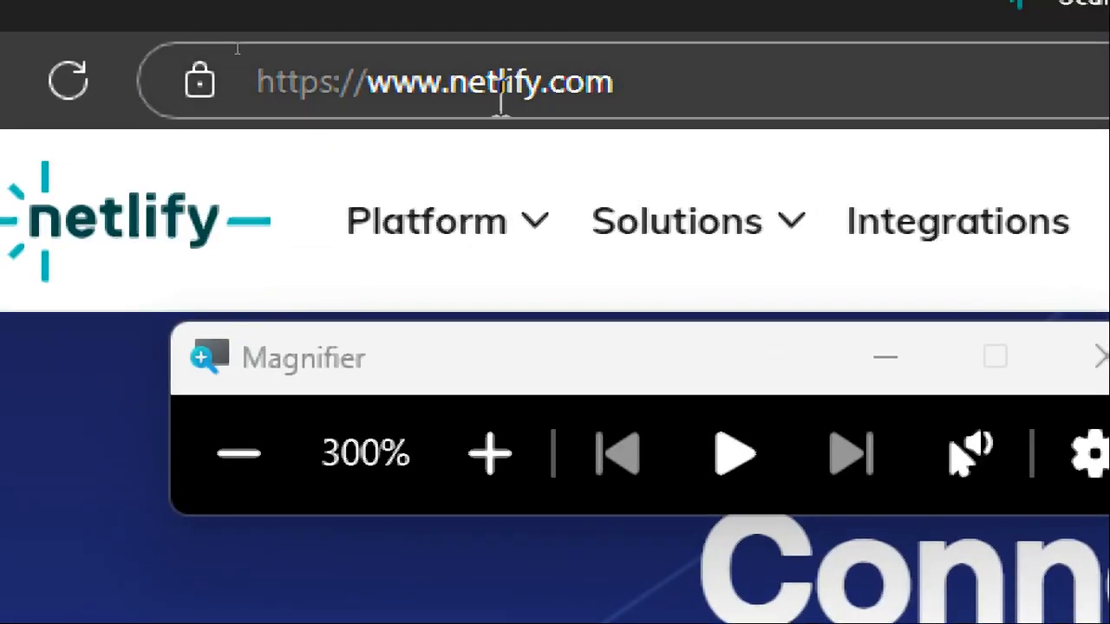
{"action": "key", "text": "super"}
{"action": "mouse_move", "coordinate": [491, 227]}
{"action": "key", "text": "super+minus"}
{"action": "key", "text": "super+minus"}
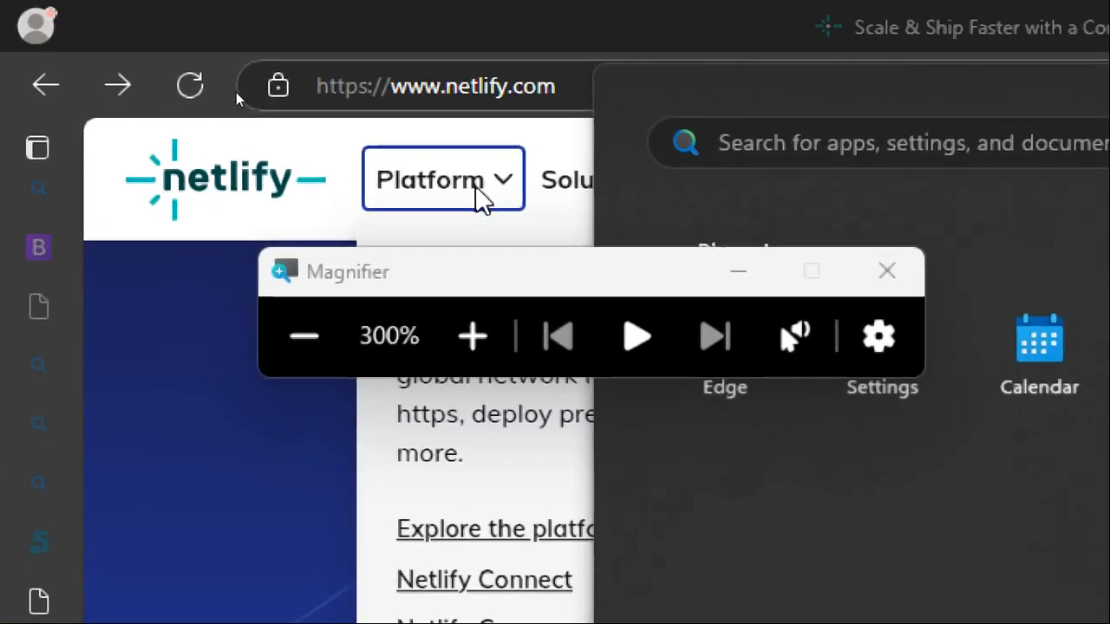
{"action": "left_click", "coordinate": [112, 197]}
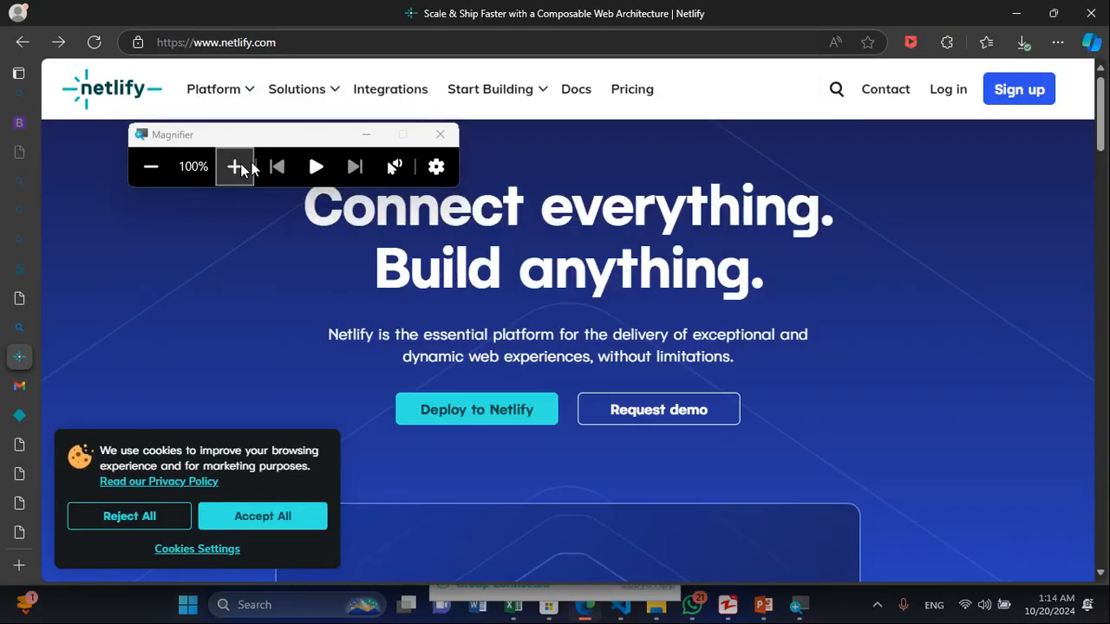
{"action": "left_click", "coordinate": [441, 134]}
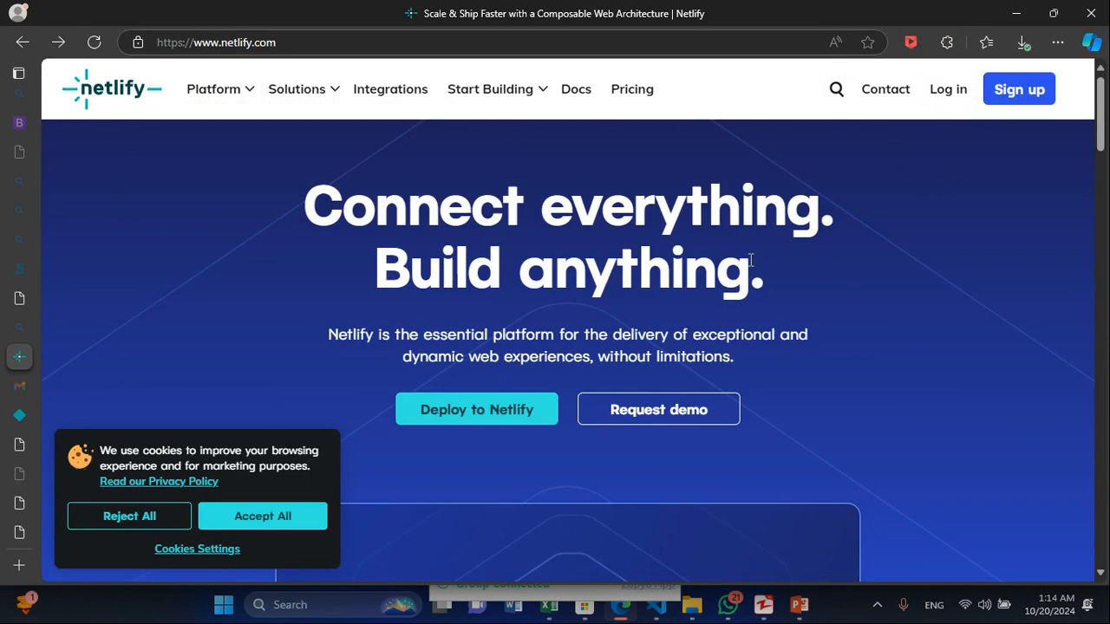
- Go to the Netlify sign-up, which leads into the existing account, and log out of that account
{"action": "left_click", "coordinate": [1016, 95]}
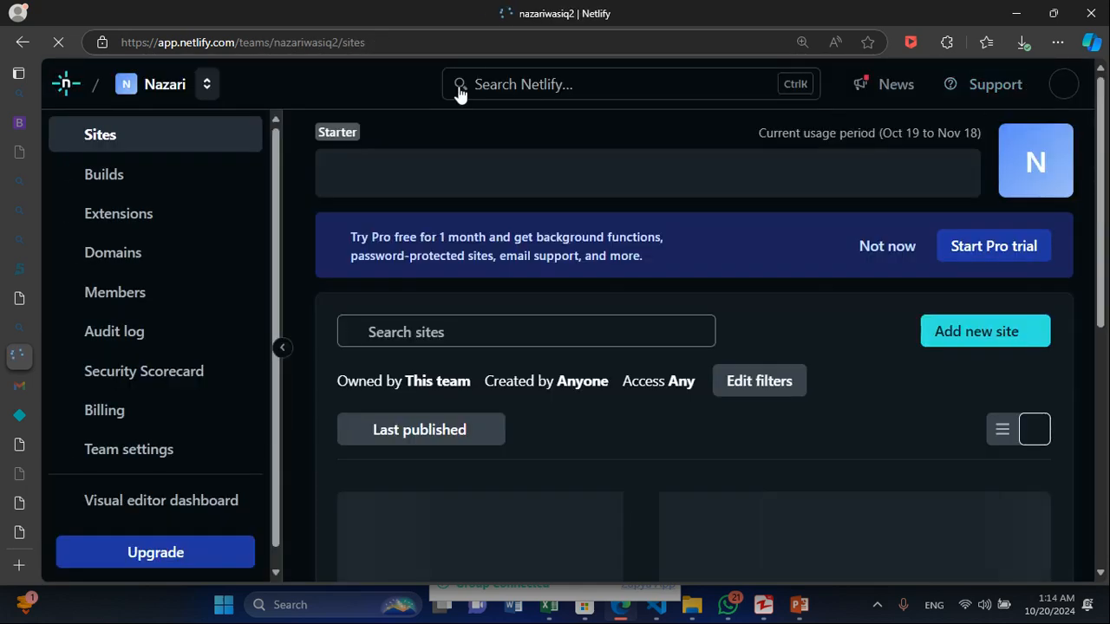
{"action": "left_click", "coordinate": [1064, 84]}
{"action": "left_click", "coordinate": [957, 242]}
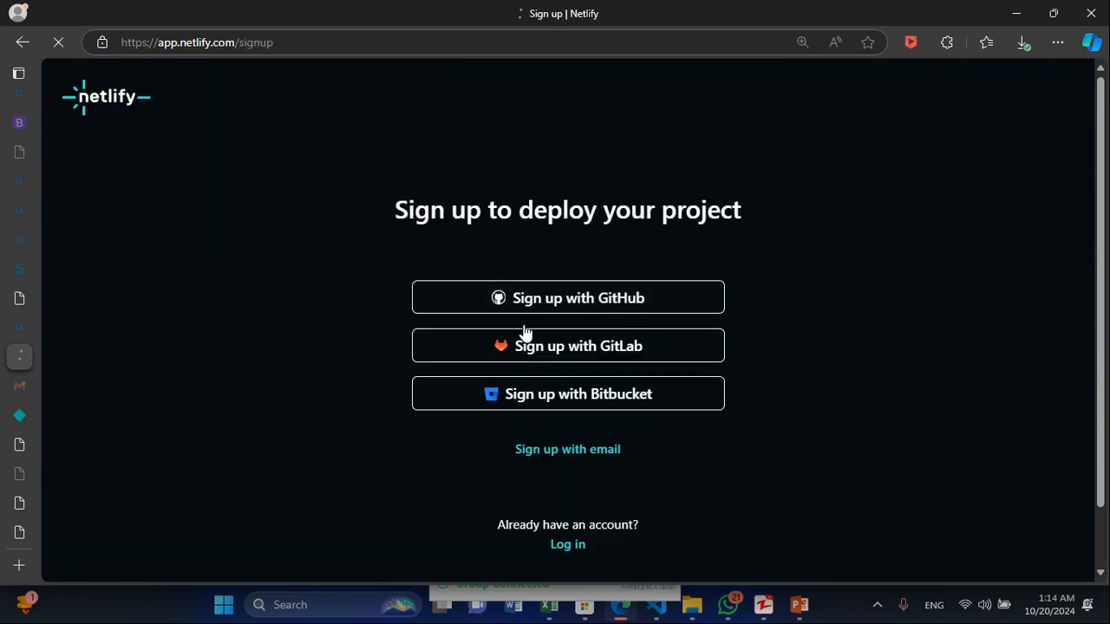
- View the form for signing up with email and return to the Netlify home page
{"action": "left_click", "coordinate": [573, 454]}
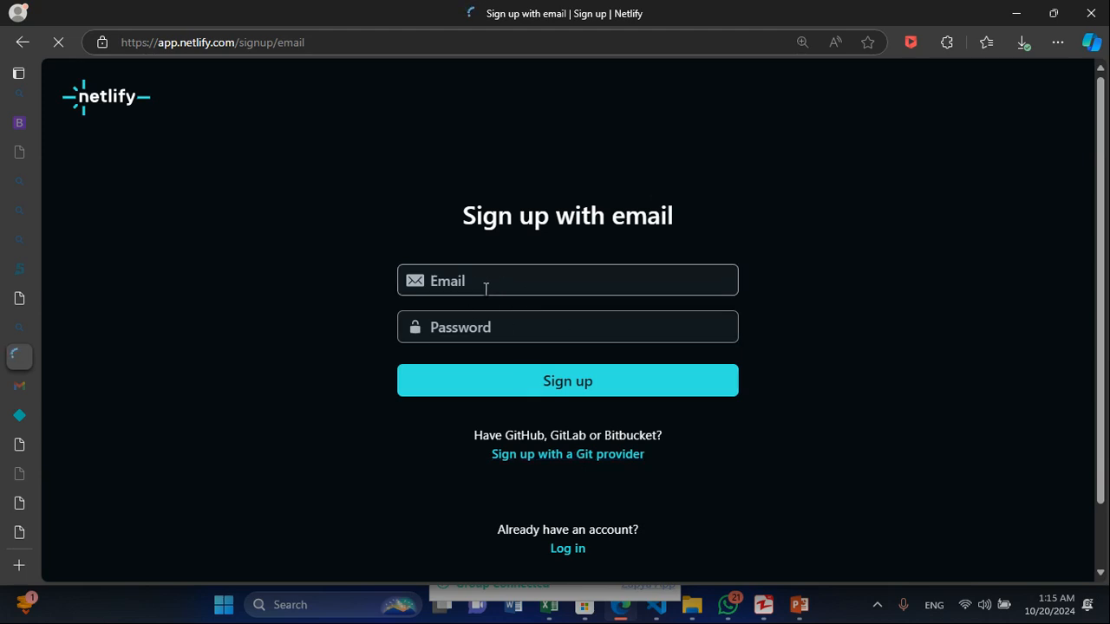
{"action": "left_click", "coordinate": [23, 48]}
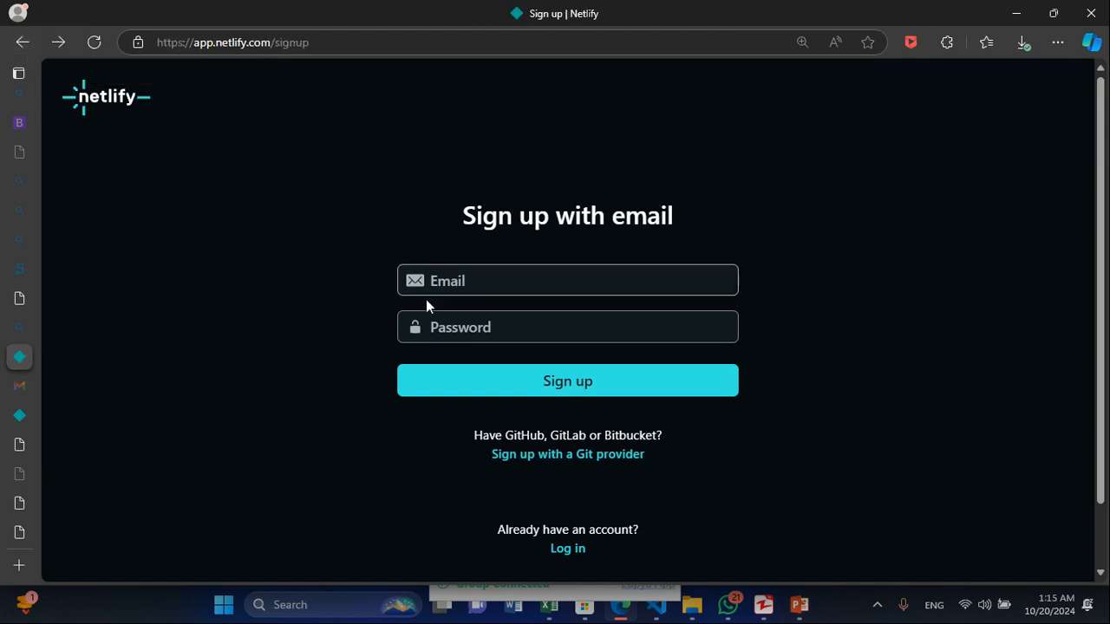
{"action": "left_click", "coordinate": [25, 52]}
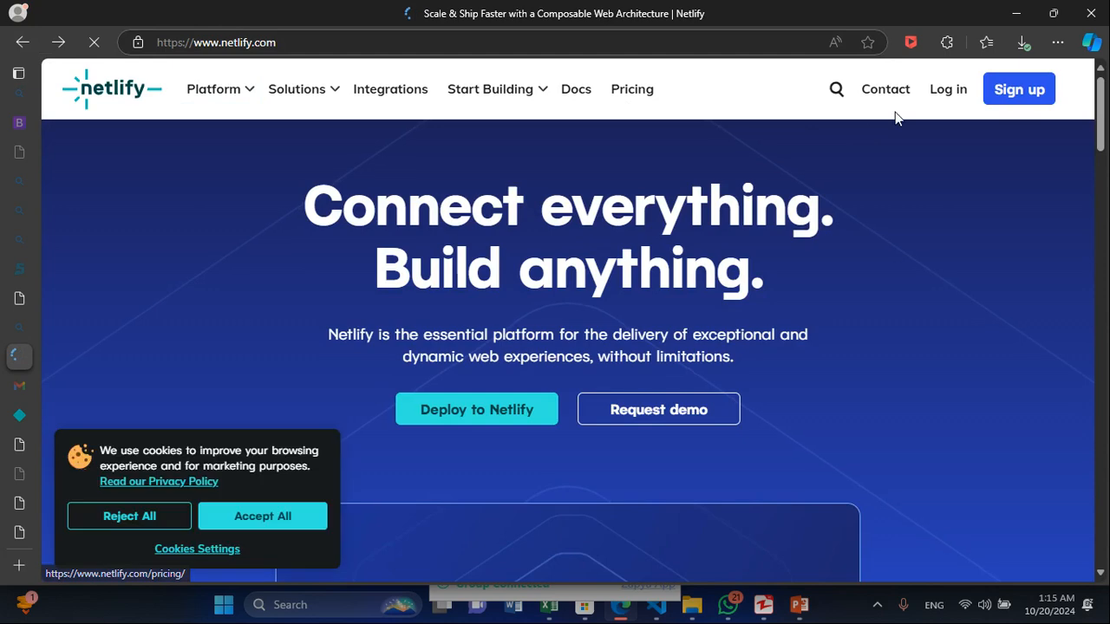
- Log in to Netlify with email, entering the account's email address and password
{"action": "left_click", "coordinate": [948, 89]}
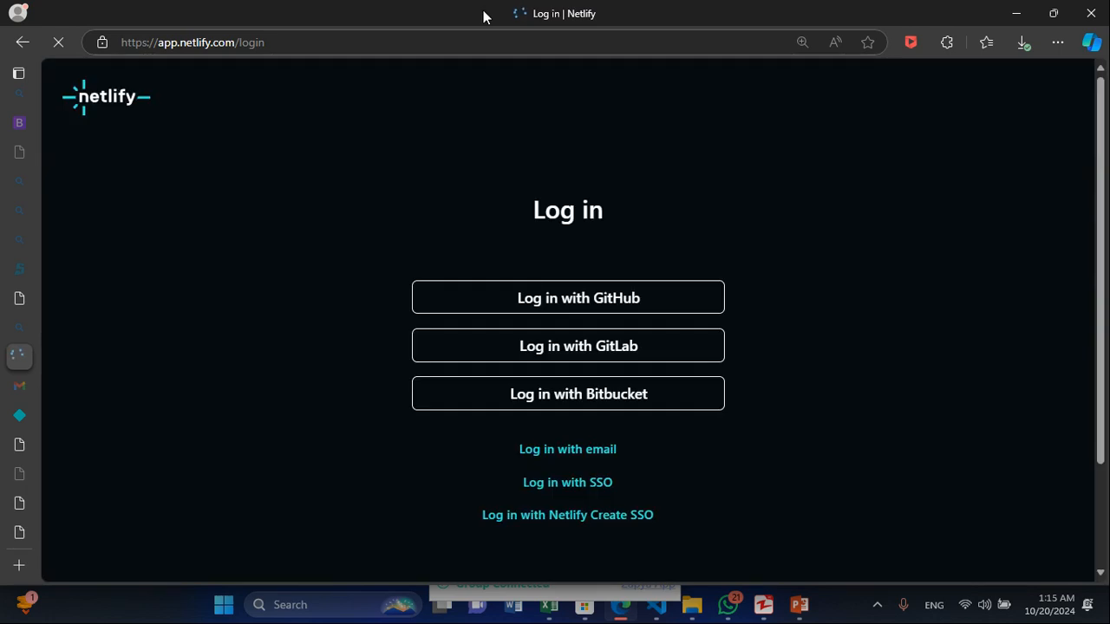
{"action": "left_click", "coordinate": [587, 457]}
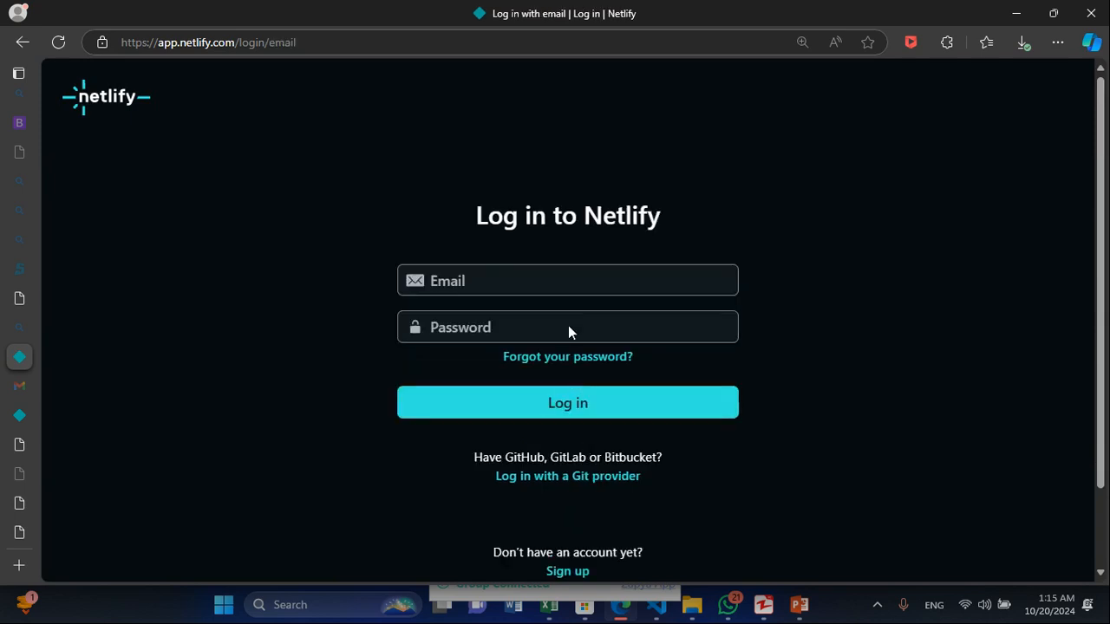
{"action": "left_click", "coordinate": [555, 290]}
{"action": "left_click", "coordinate": [507, 364]}
{"action": "left_click", "coordinate": [535, 334]}
{"action": "type", "text": "*"}
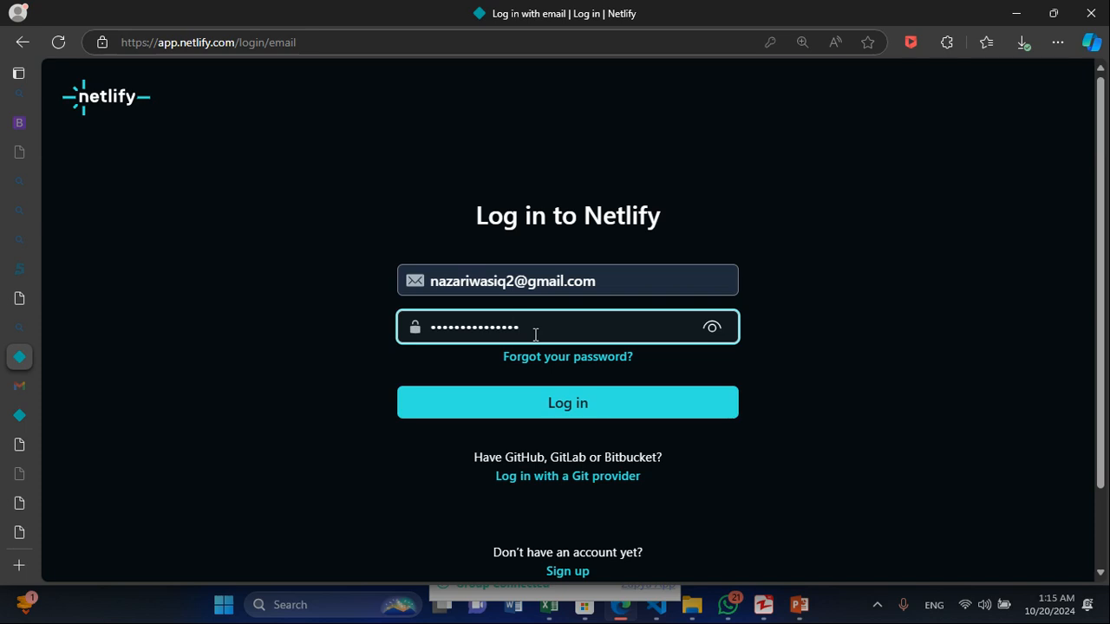
{"action": "key", "text": "Return"}
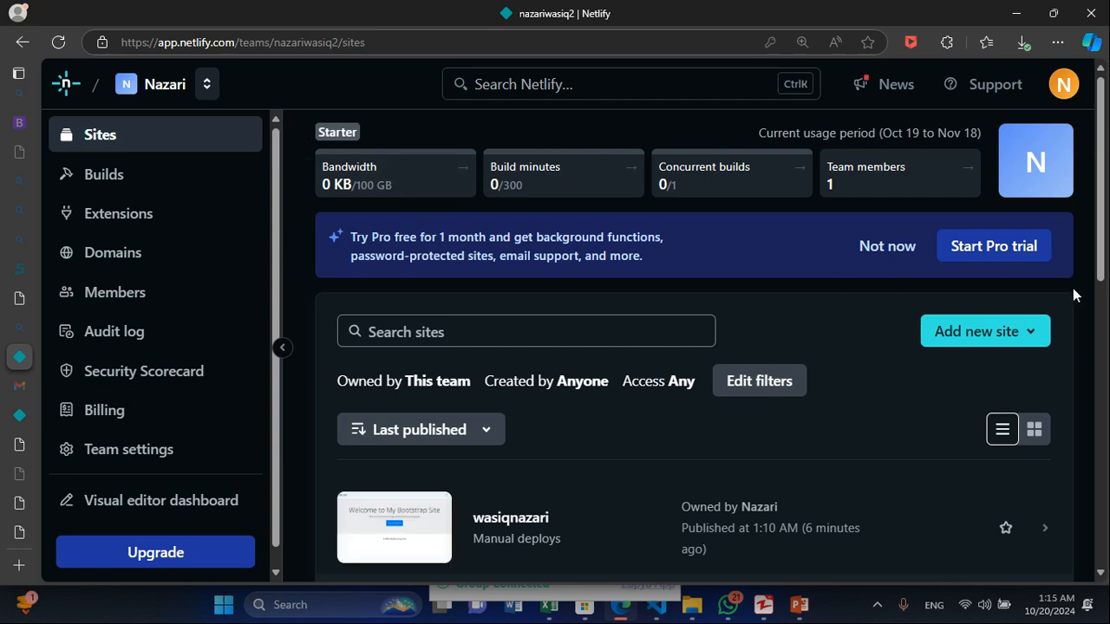
- Add a new site to the team using the manual deploy option
{"action": "mouse_move", "coordinate": [1103, 260]}
{"action": "left_mouse_down"}
{"action": "mouse_move", "coordinate": [1104, 322]}
{"action": "mouse_move", "coordinate": [1105, 267]}
{"action": "left_mouse_up"}
{"action": "left_click", "coordinate": [997, 331]}
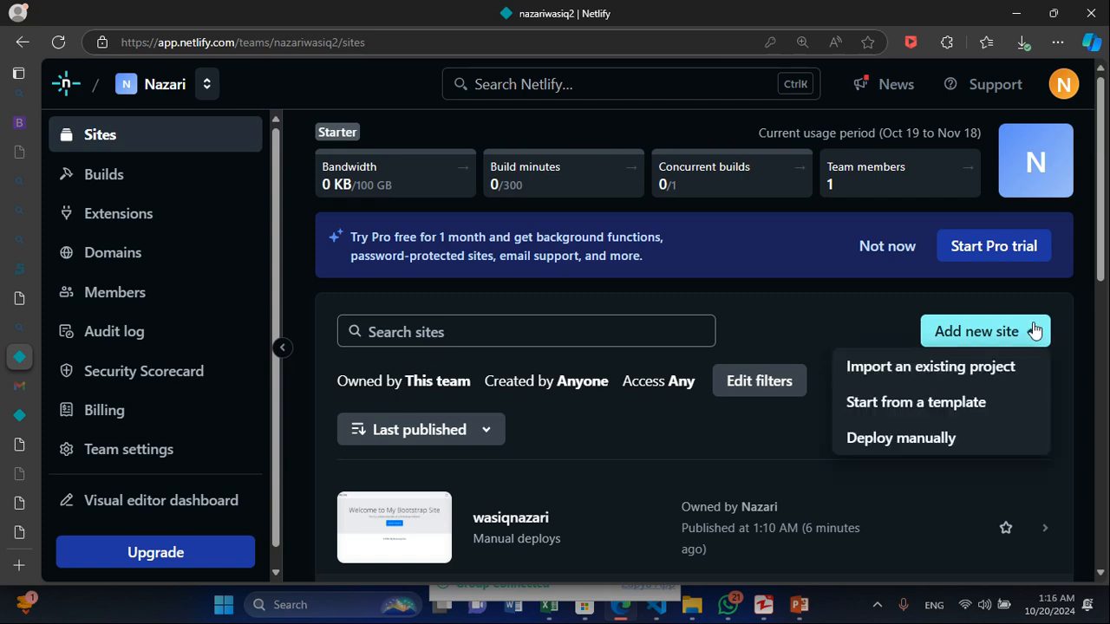
{"action": "left_click", "coordinate": [928, 438]}
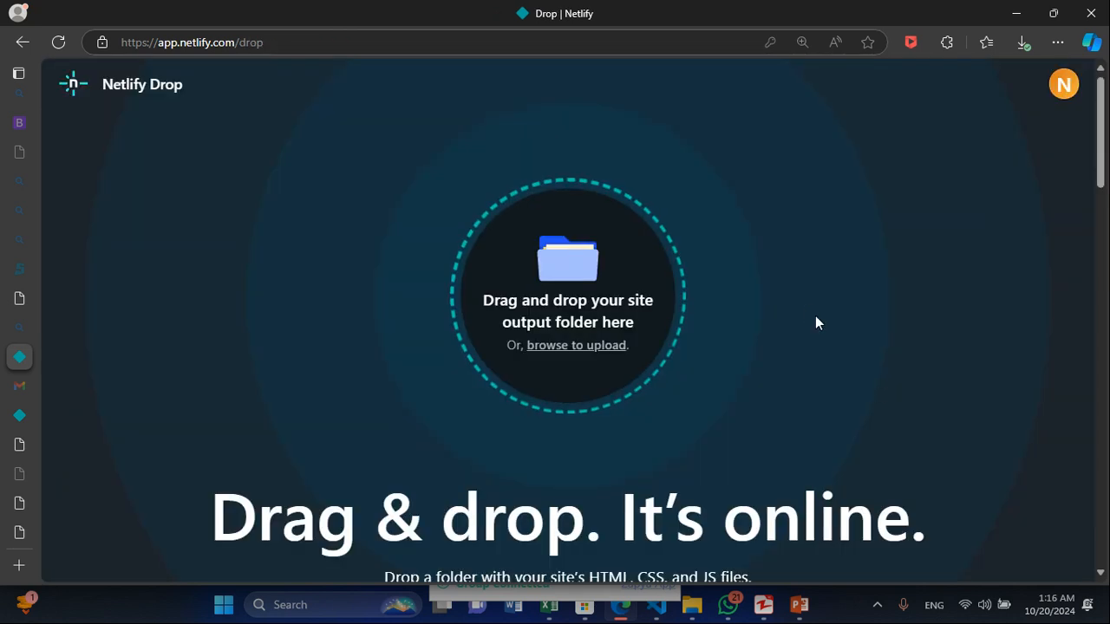
- Upload the my folder from Jsproject to Netlify Drop to deploy it as the new site
{"action": "left_click", "coordinate": [692, 605]}
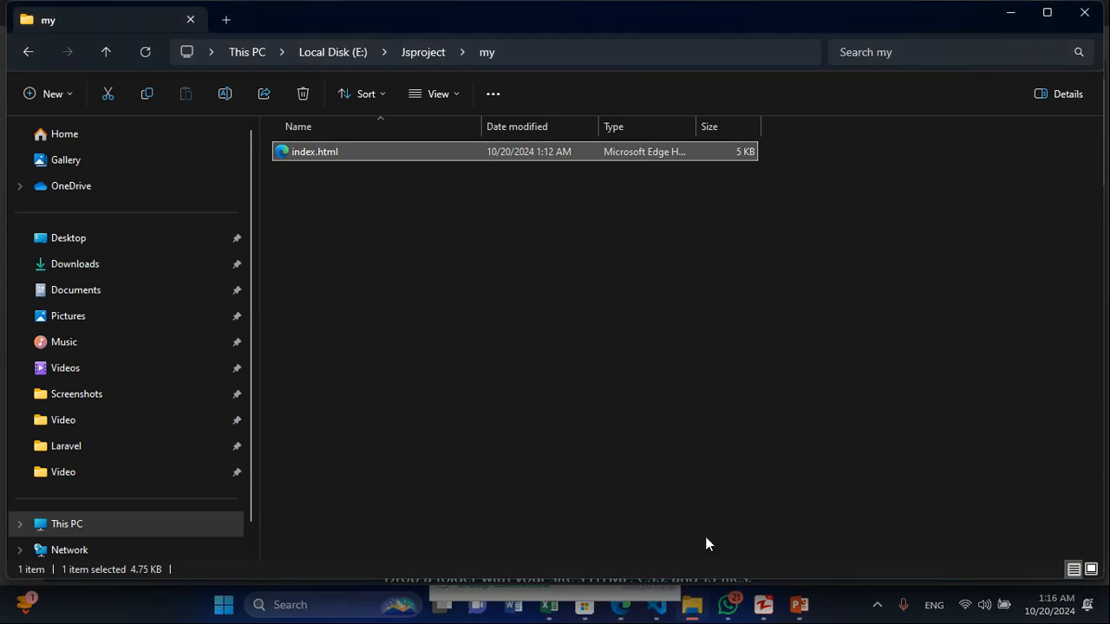
{"action": "key", "text": "alt+Left"}
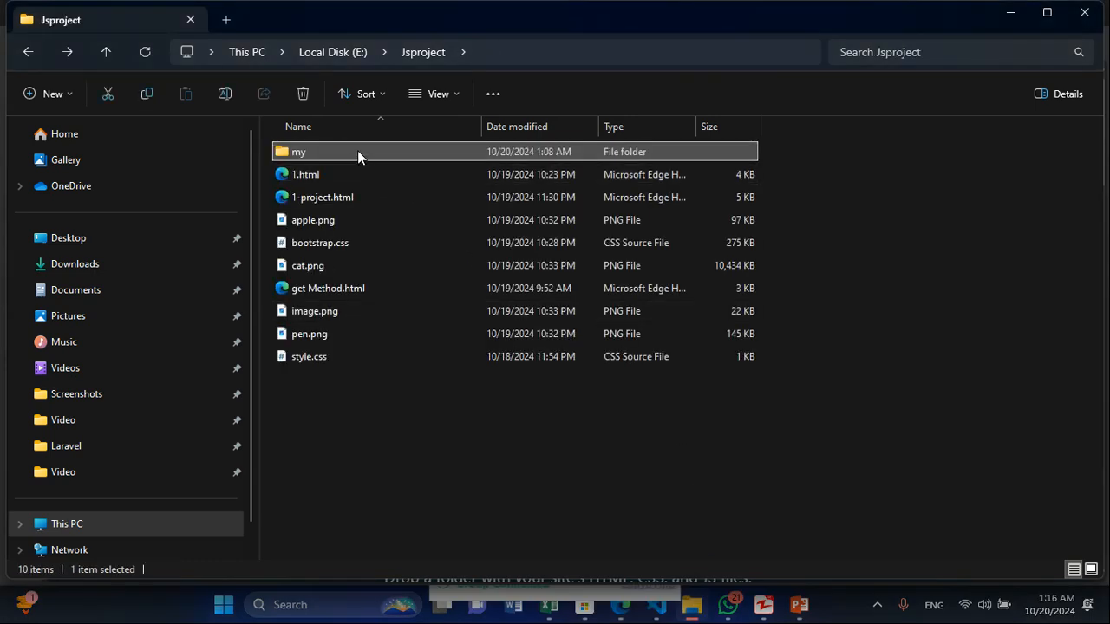
{"action": "left_click_drag", "start_coordinate": [358, 150], "coordinate": [551, 265]}
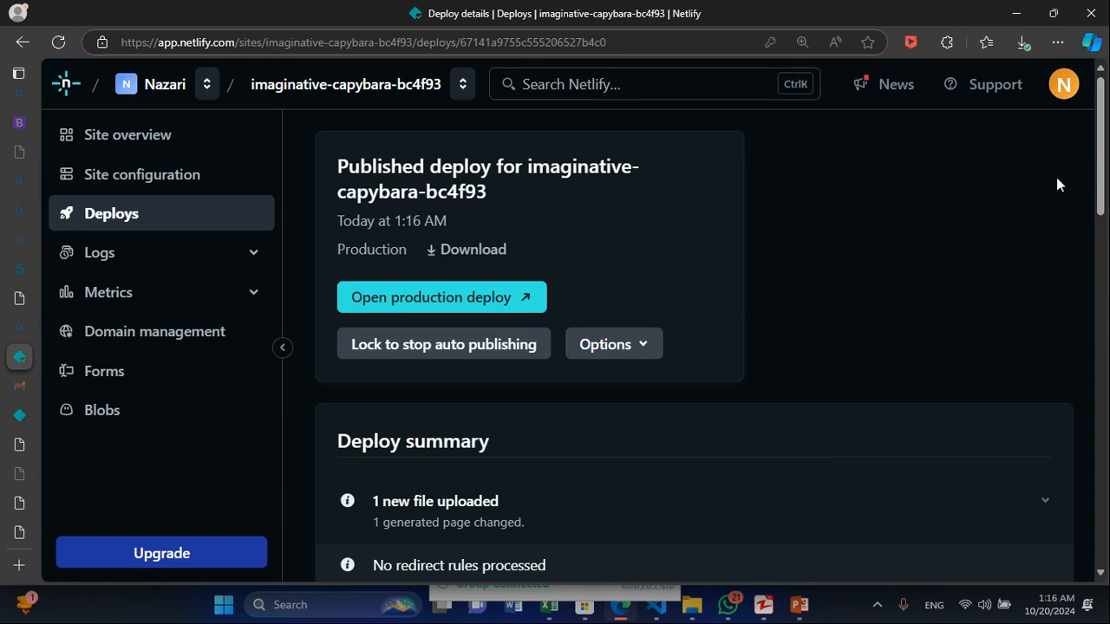
- Open the preview of the published site from its deploy log
{"action": "left_click_drag", "start_coordinate": [1103, 209], "coordinate": [1083, 321]}
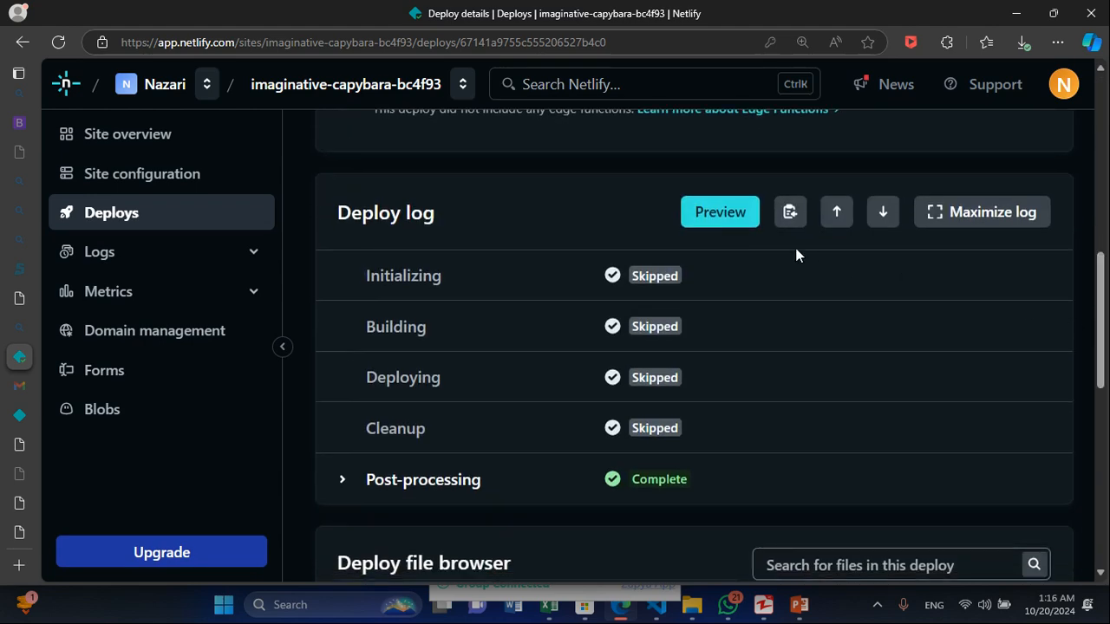
{"action": "left_click", "coordinate": [720, 217]}
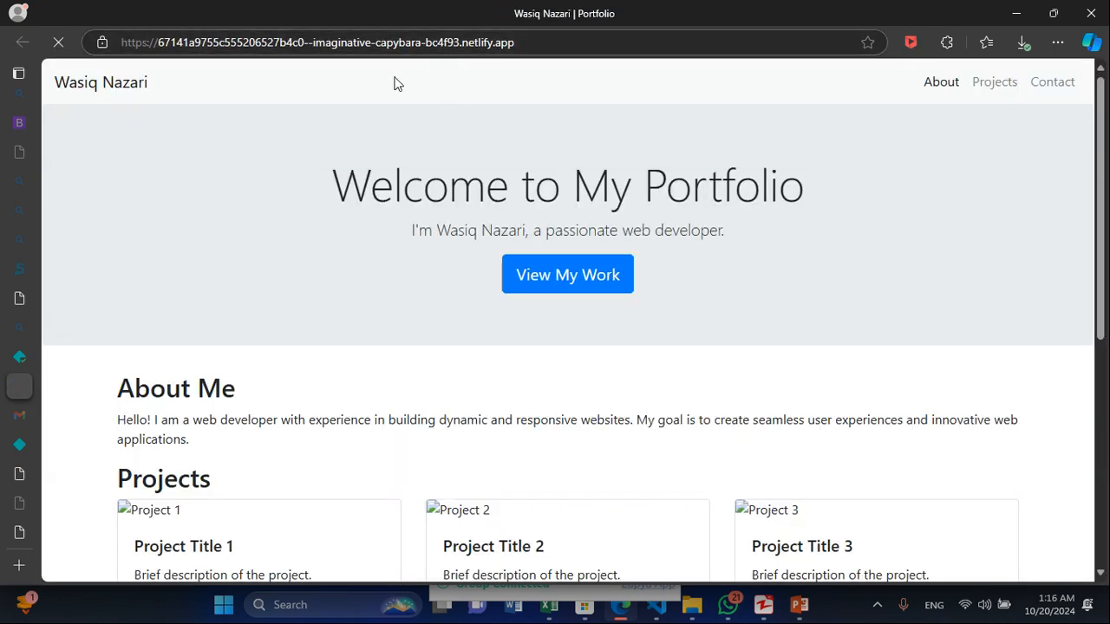
- Check the index.html file inside the my folder and return to the deployed portfolio page
{"action": "left_click", "coordinate": [659, 611]}
{"action": "left_click", "coordinate": [691, 607]}
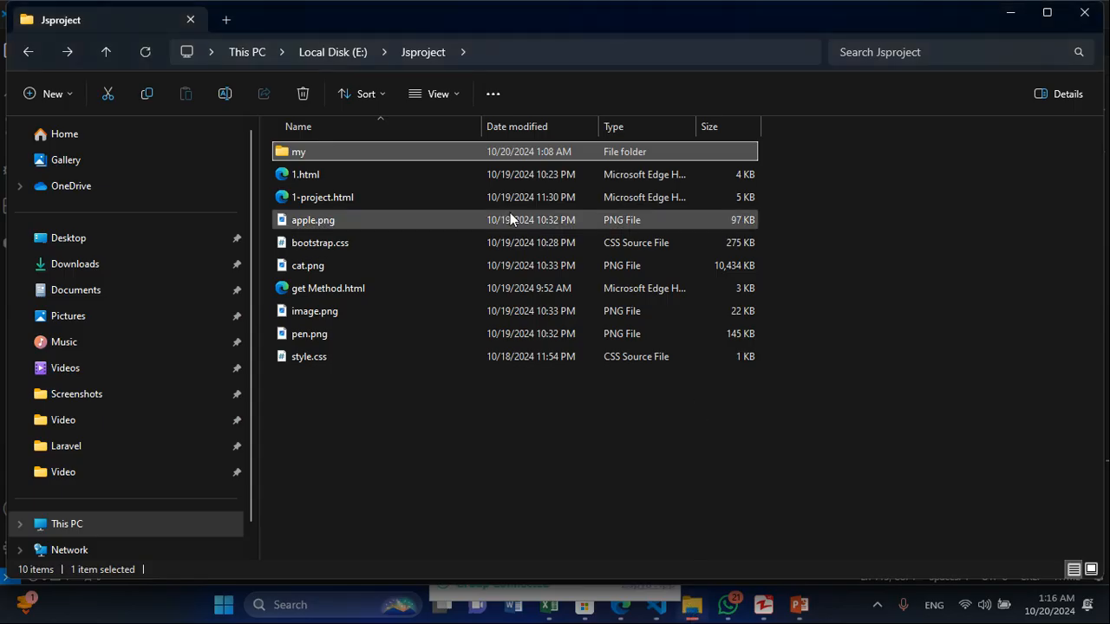
{"action": "double_click", "coordinate": [418, 152]}
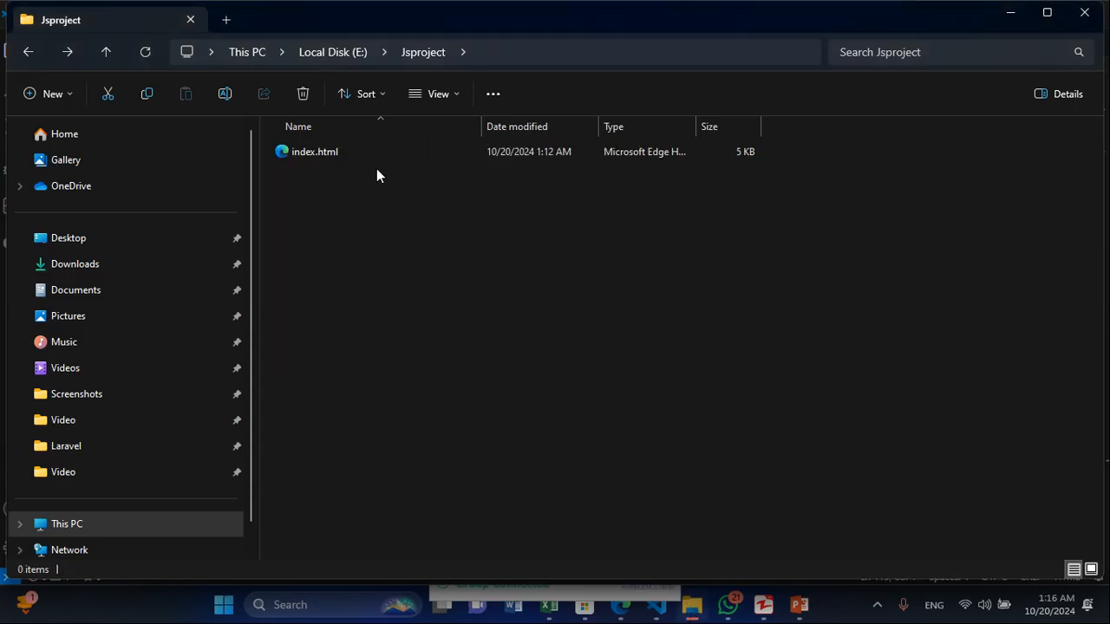
{"action": "left_click", "coordinate": [302, 152]}
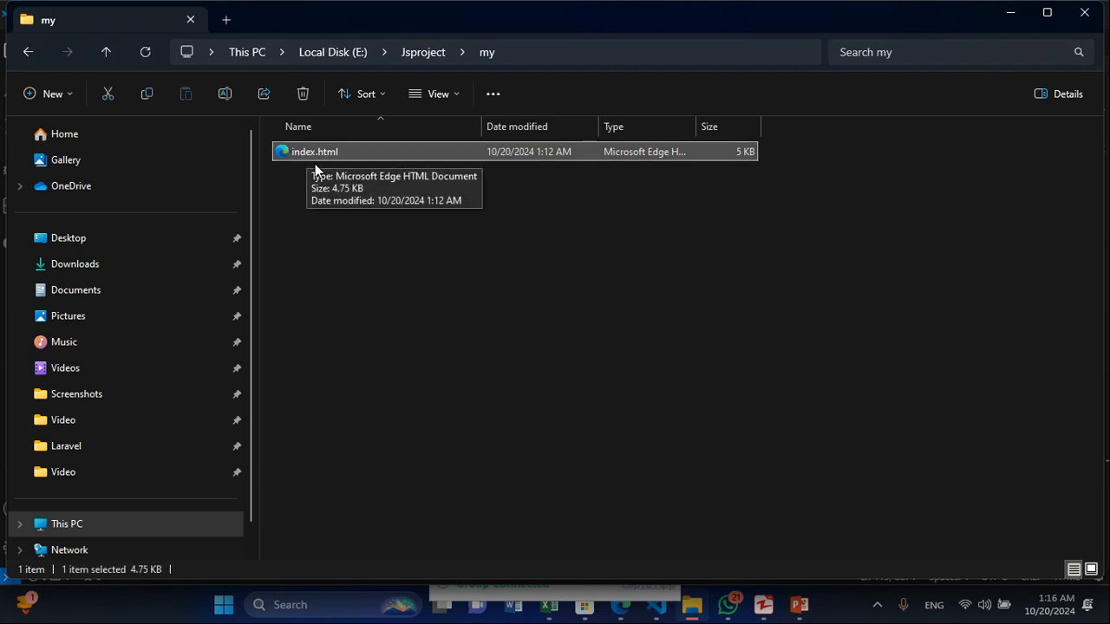
{"action": "left_click", "coordinate": [631, 609]}
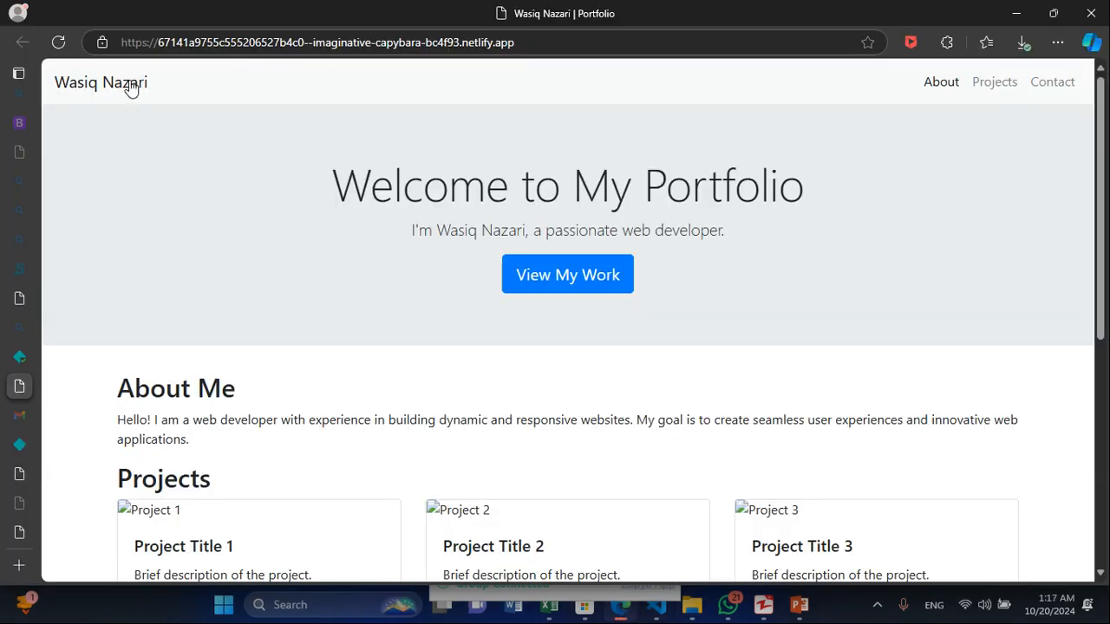
- Return from the deployed portfolio page to the Netlify deploy details and open the site overview
{"action": "left_click", "coordinate": [19, 357]}
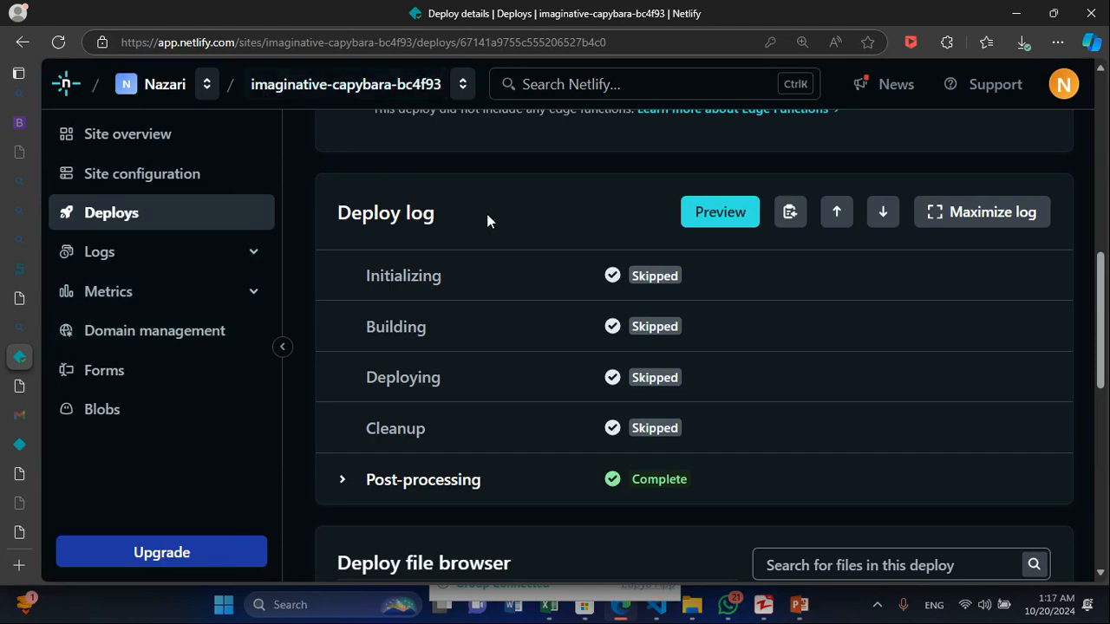
{"action": "left_click", "coordinate": [29, 395]}
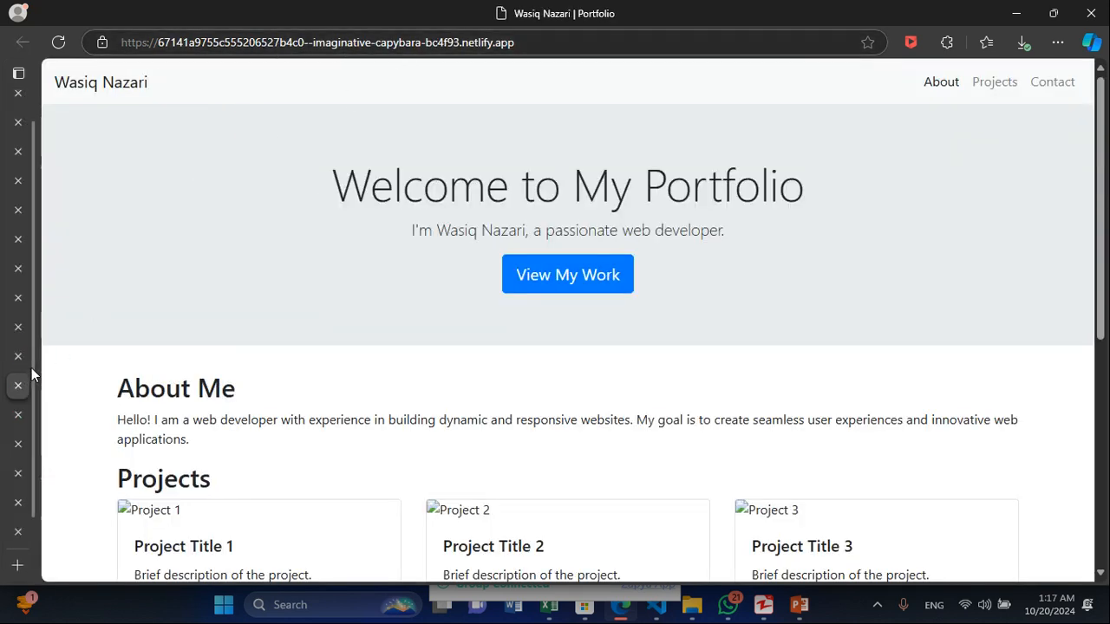
{"action": "mouse_move", "coordinate": [31, 368]}
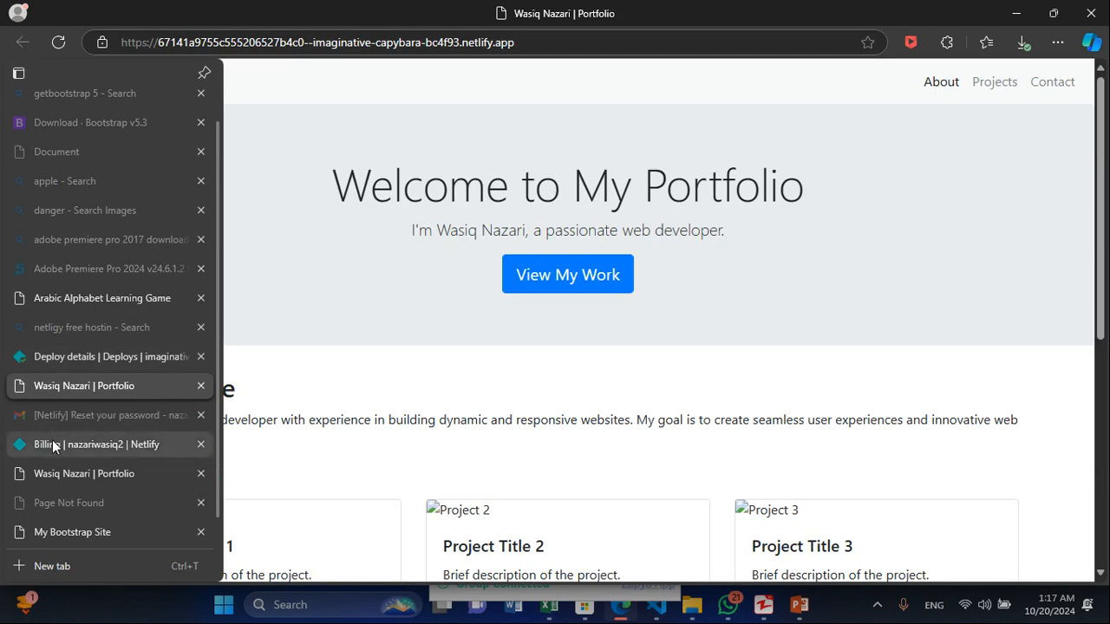
{"action": "left_click", "coordinate": [51, 365]}
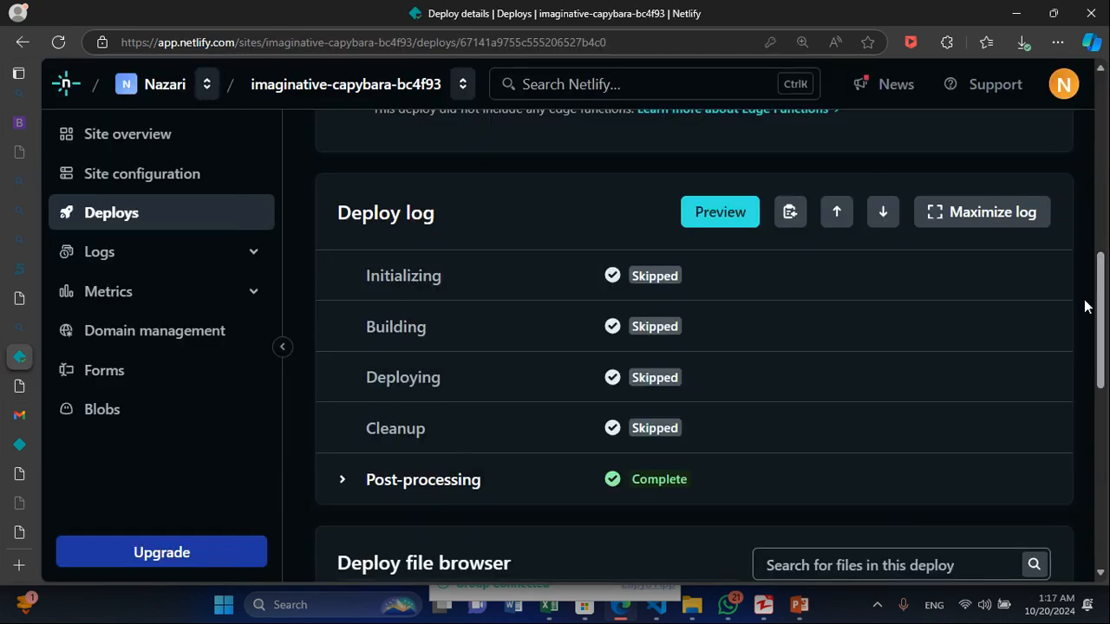
{"action": "left_click", "coordinate": [162, 147]}
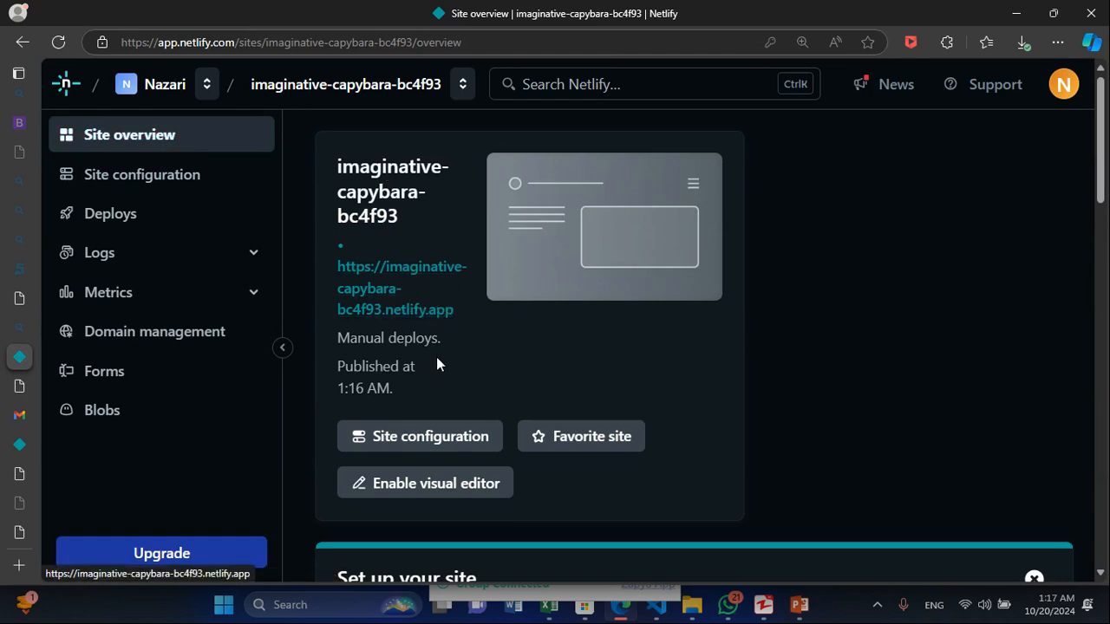
{"action": "mouse_move", "coordinate": [1105, 171]}
{"action": "left_mouse_down"}
{"action": "mouse_move", "coordinate": [1096, 323]}
{"action": "mouse_move", "coordinate": [1099, 164]}
{"action": "left_mouse_up"}
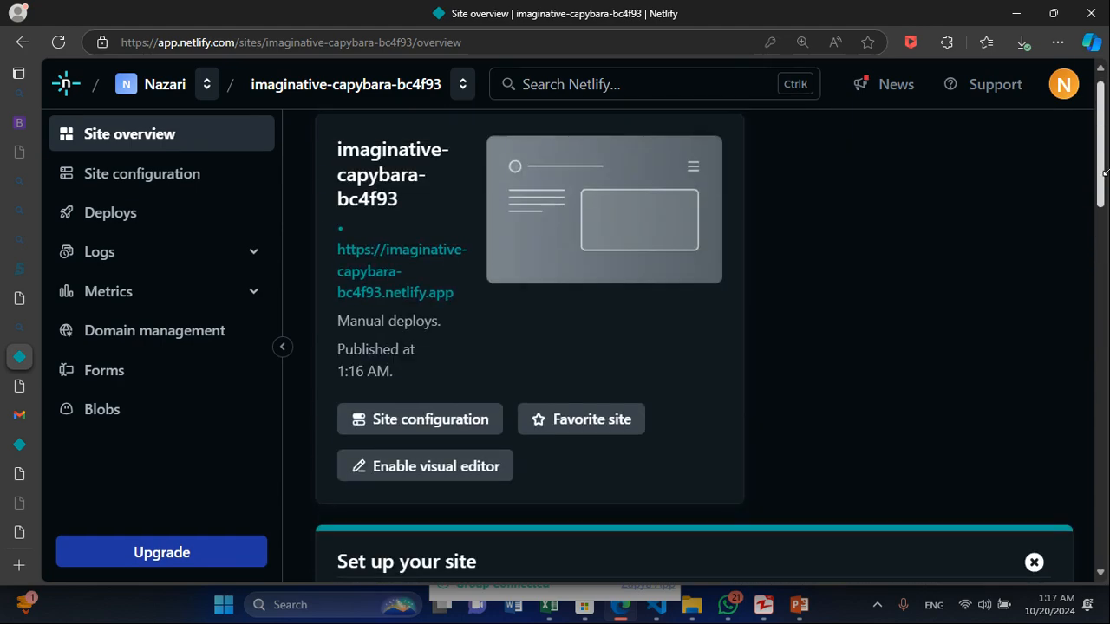
- Change the site name in the general site configuration to the owner's first name followed by "protfolio" and save it
{"action": "left_click", "coordinate": [185, 177]}
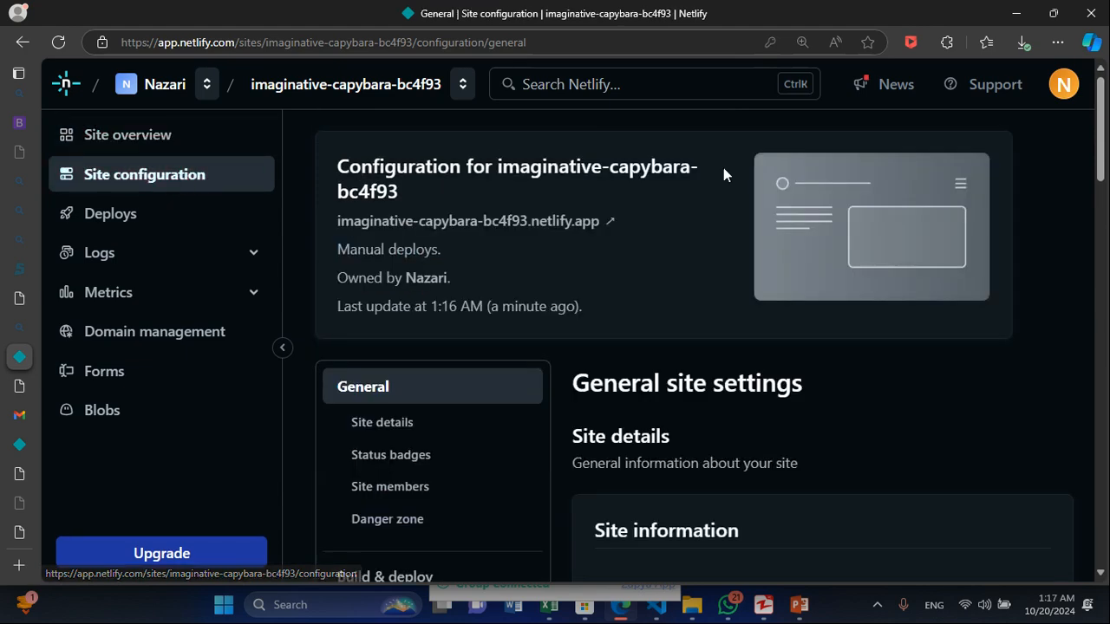
{"action": "left_click_drag", "start_coordinate": [1100, 132], "coordinate": [1094, 198]}
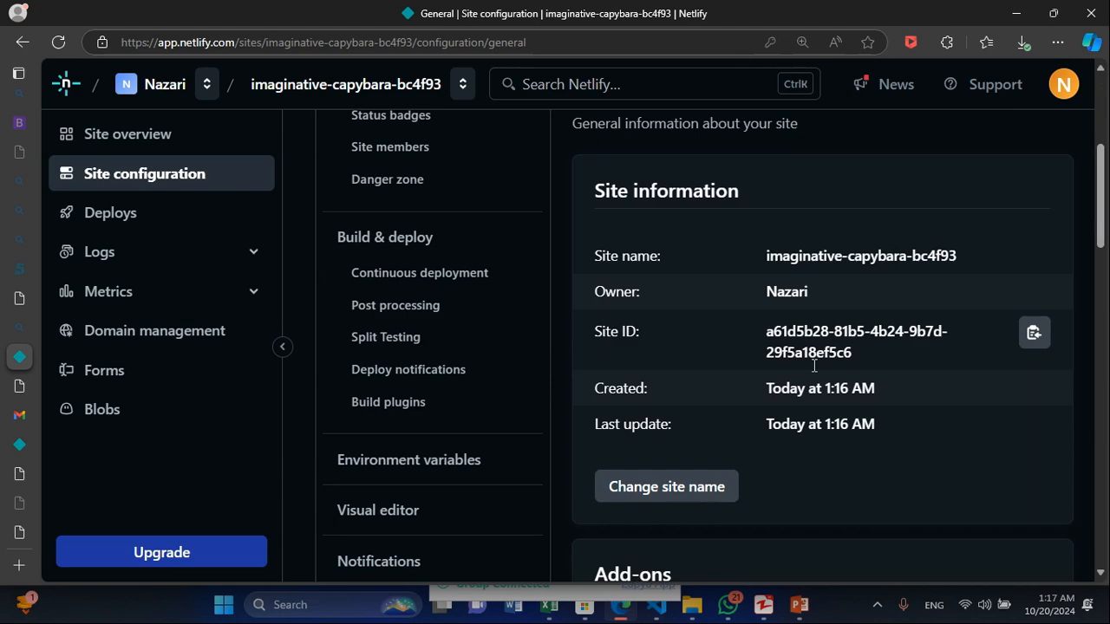
{"action": "left_click", "coordinate": [685, 489]}
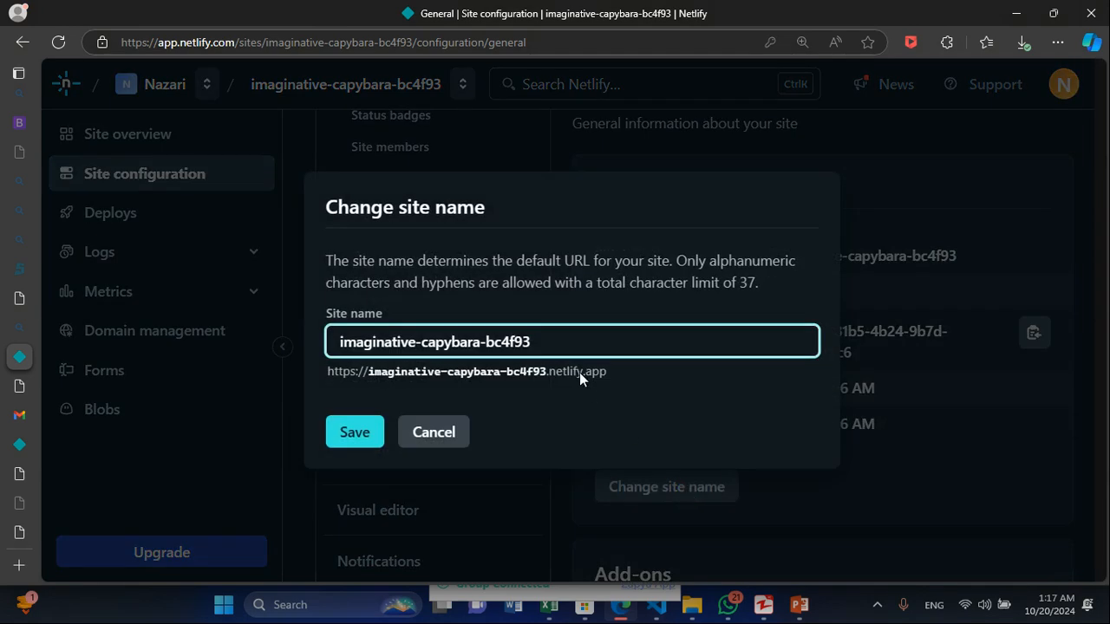
{"action": "left_click", "coordinate": [431, 436]}
{"action": "left_click", "coordinate": [679, 488]}
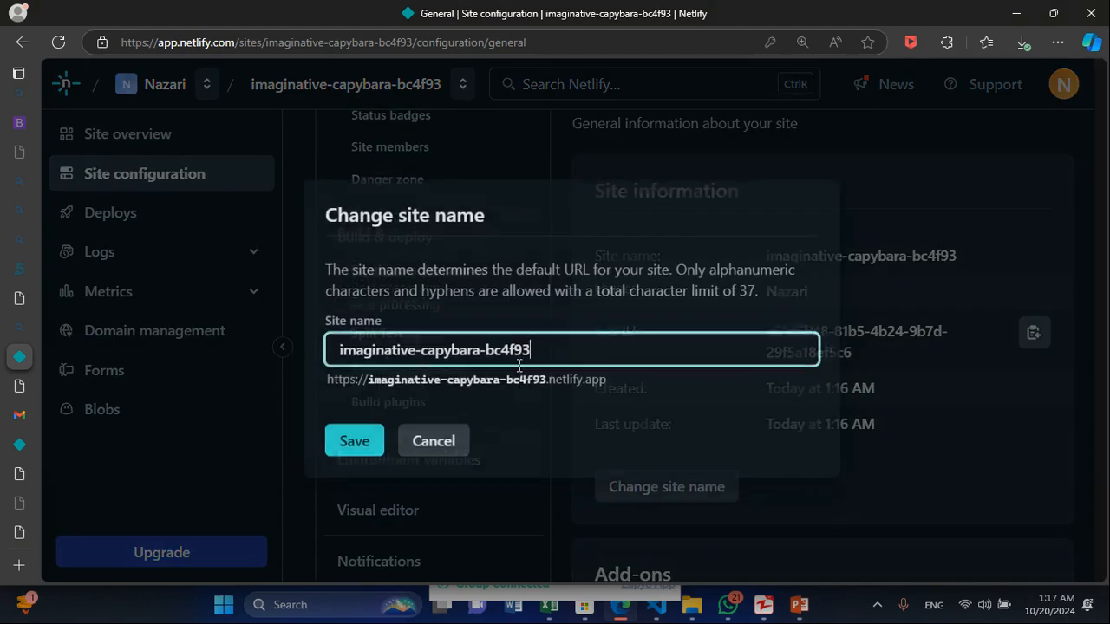
{"action": "left_click_drag", "start_coordinate": [570, 350], "coordinate": [255, 308]}
{"action": "type", "text": "w"}
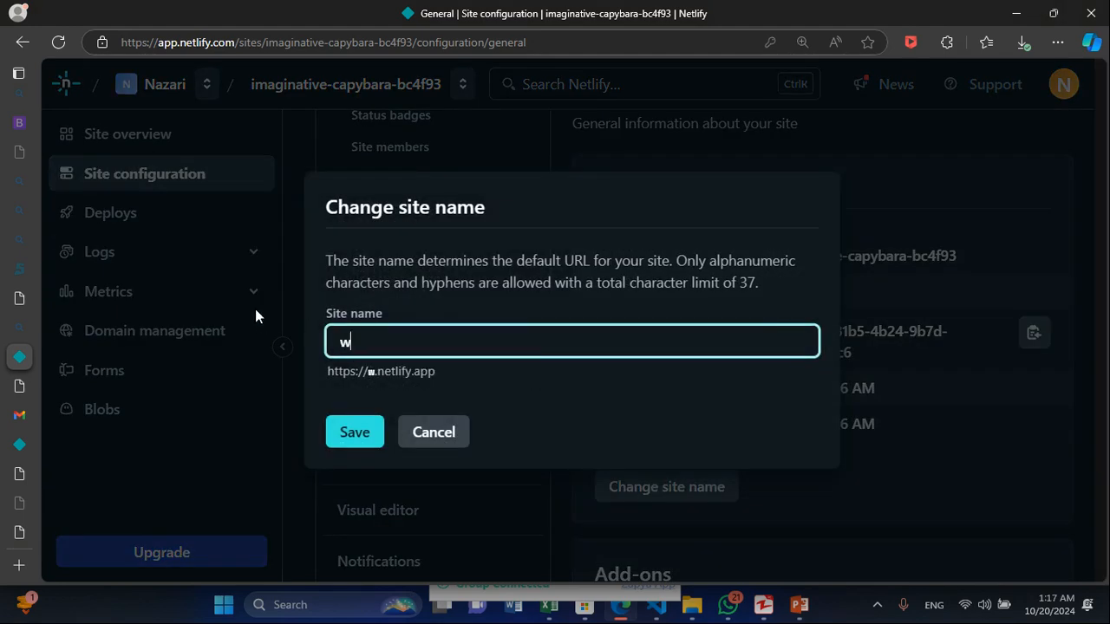
{"action": "type", "text": "asiq"}
{"action": "type", "text": "protfo"}
{"action": "type", "text": "lio"}
{"action": "key", "text": "BackSpace"}
{"action": "type", "text": "io"}
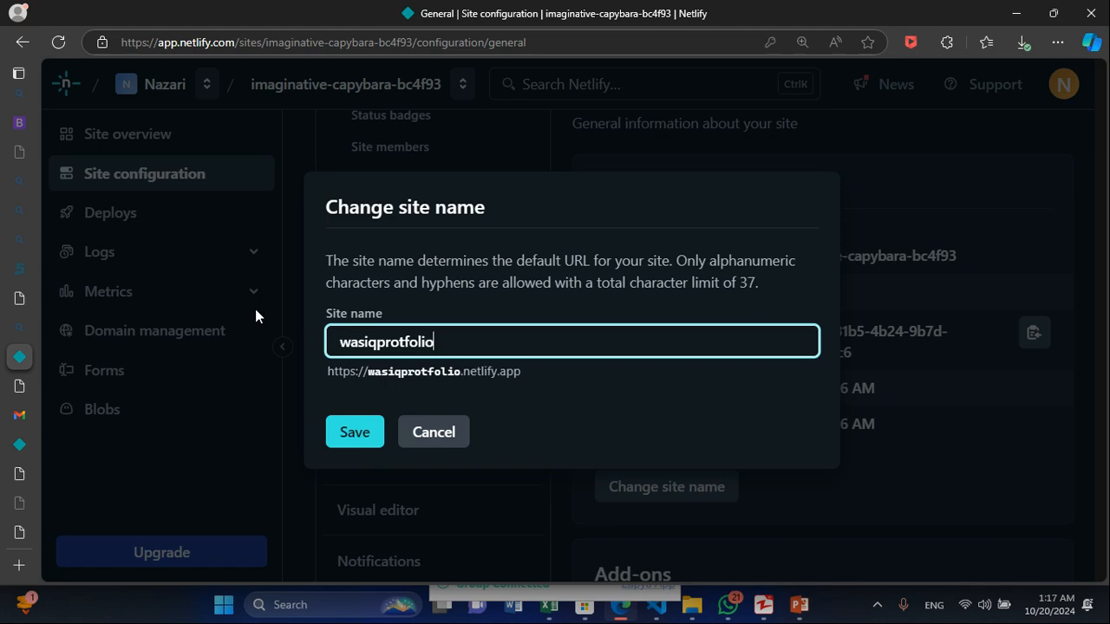
{"action": "left_click", "coordinate": [343, 431]}
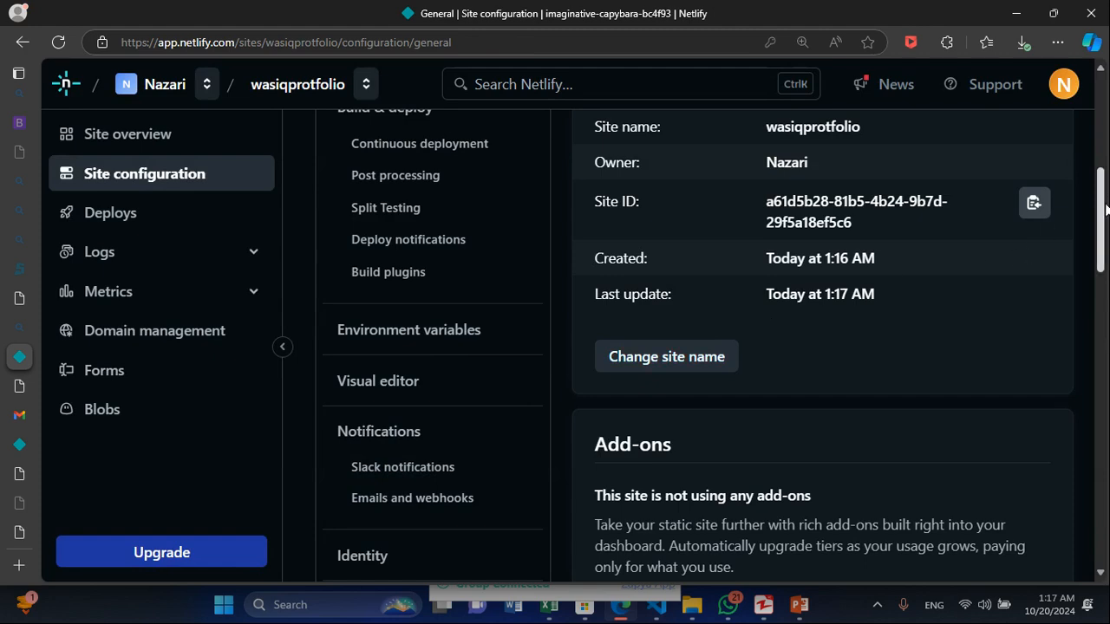
- Open the renamed site's live page from the site overview and check its new netlify.app address
{"action": "scroll", "coordinate": [1105, 208], "scroll_direction": "up", "scroll_amount": 1}
{"action": "left_click", "coordinate": [1033, 268]}
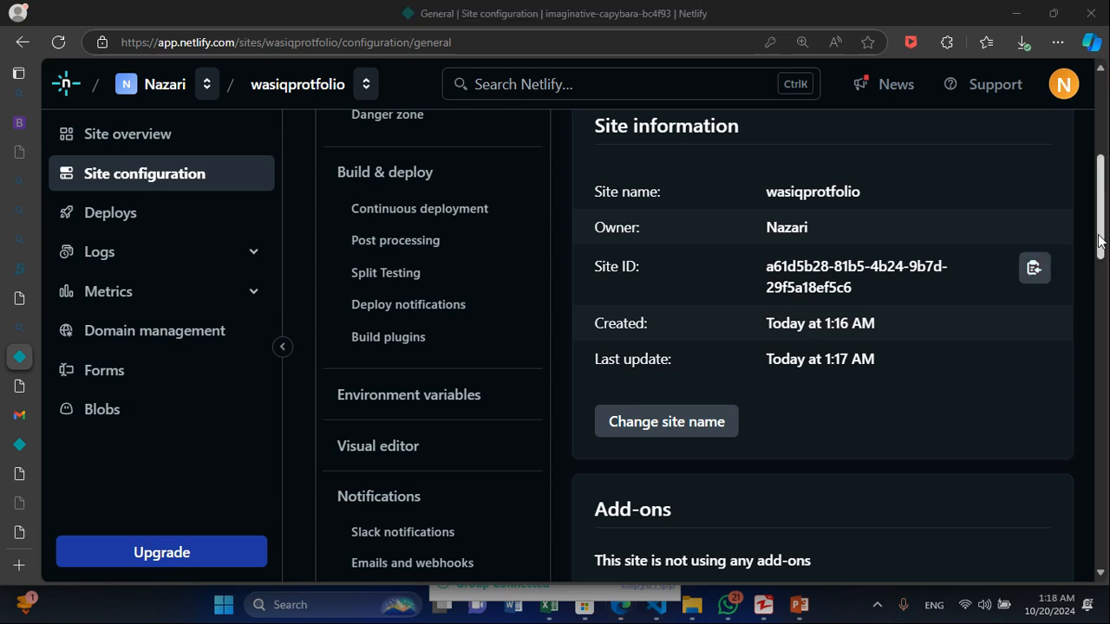
{"action": "left_click_drag", "start_coordinate": [1099, 241], "coordinate": [1085, 123]}
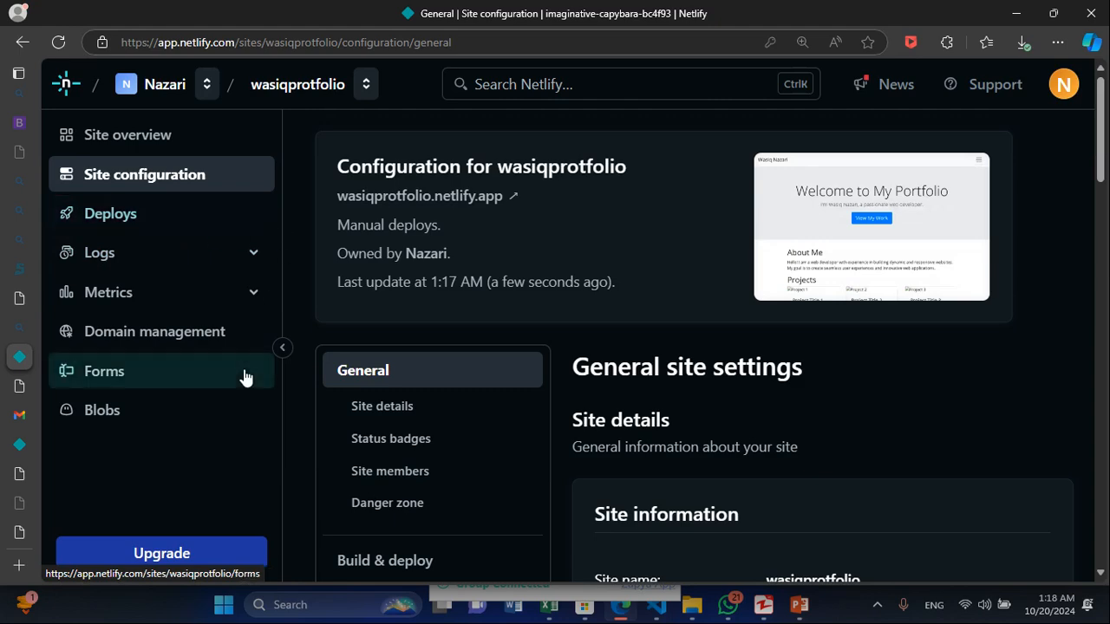
{"action": "left_click", "coordinate": [177, 146]}
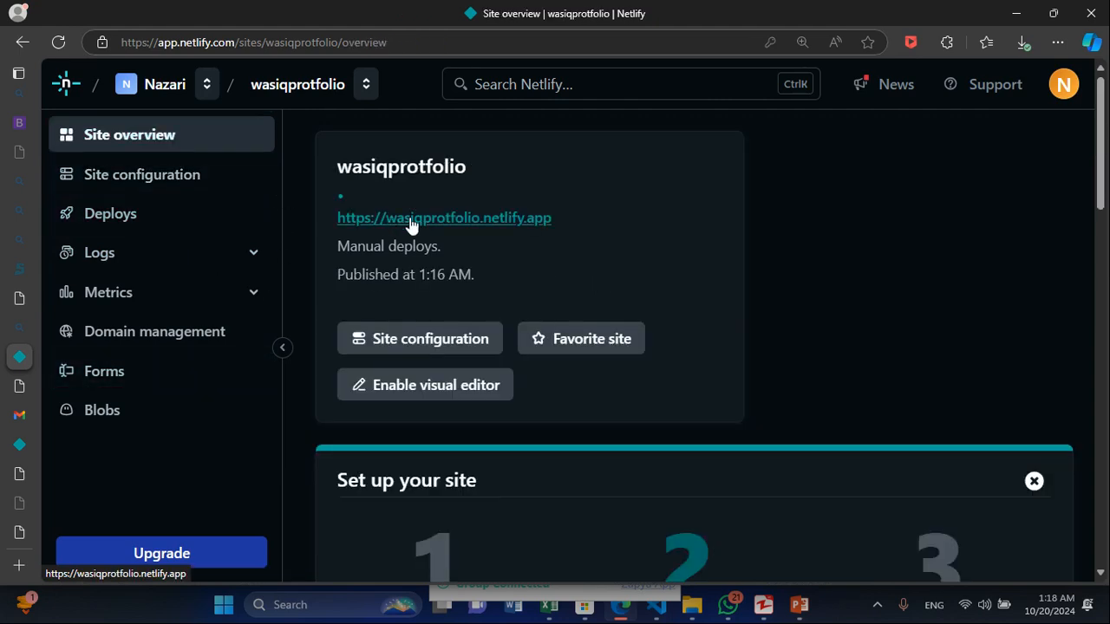
{"action": "left_click", "coordinate": [447, 227]}
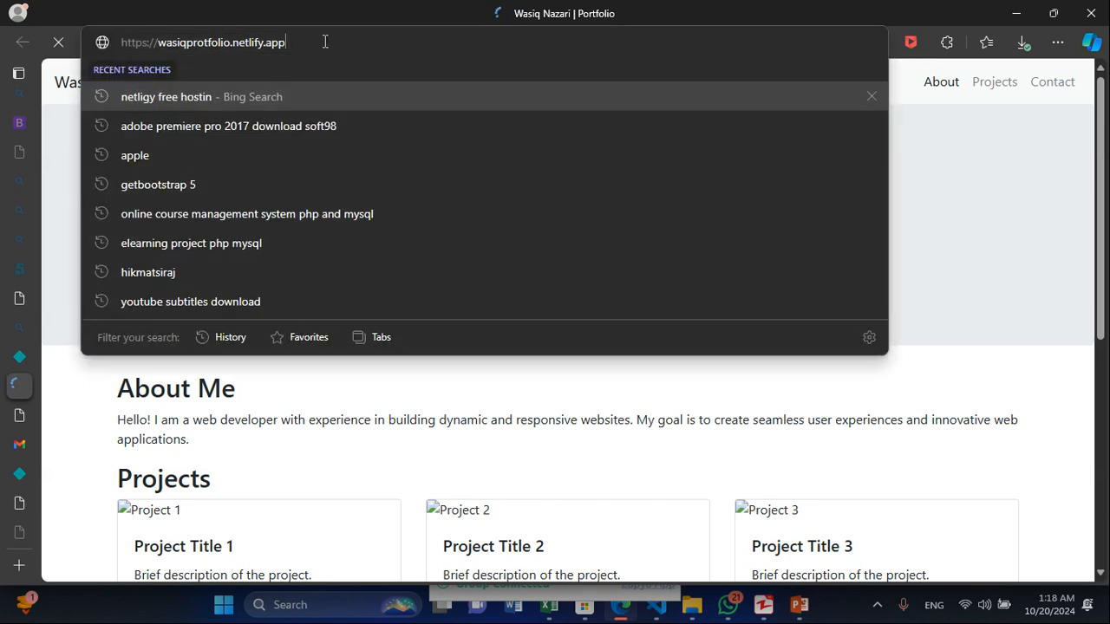
{"action": "left_click_drag", "start_coordinate": [318, 39], "coordinate": [115, 38]}
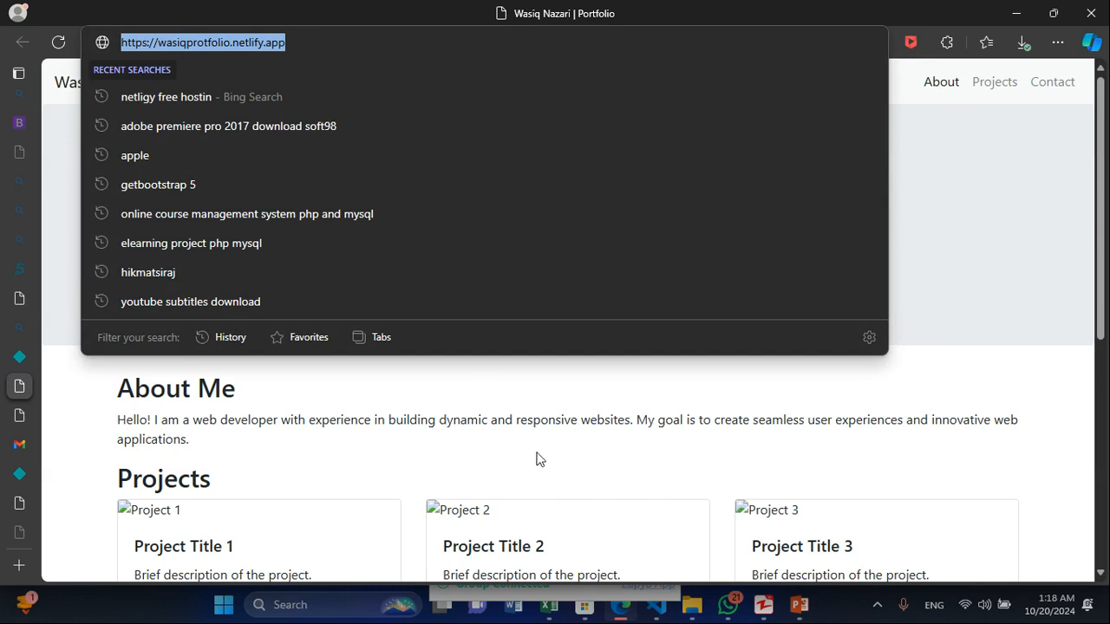
{"action": "left_click", "coordinate": [902, 499]}
{"action": "left_click", "coordinate": [879, 605]}
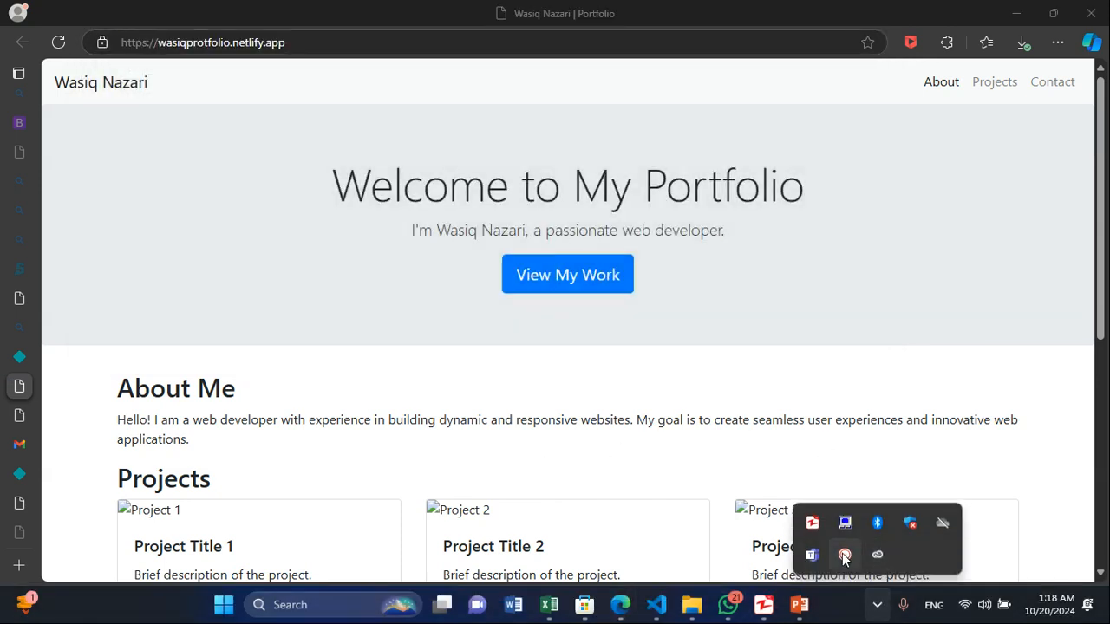